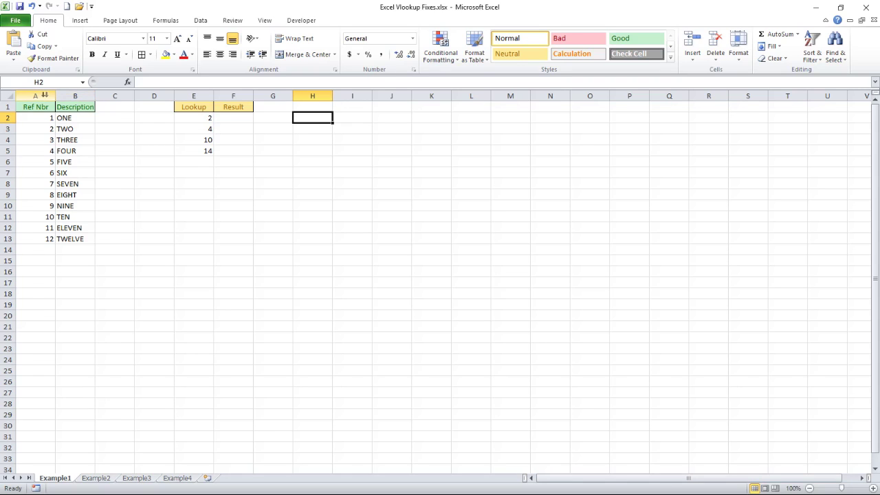
# - Inspect the Ref Nbr/Description table and the lookup value in E2, then select F2
pyautogui.moveTo(35, 94); pyautogui.dragTo(74, 95)
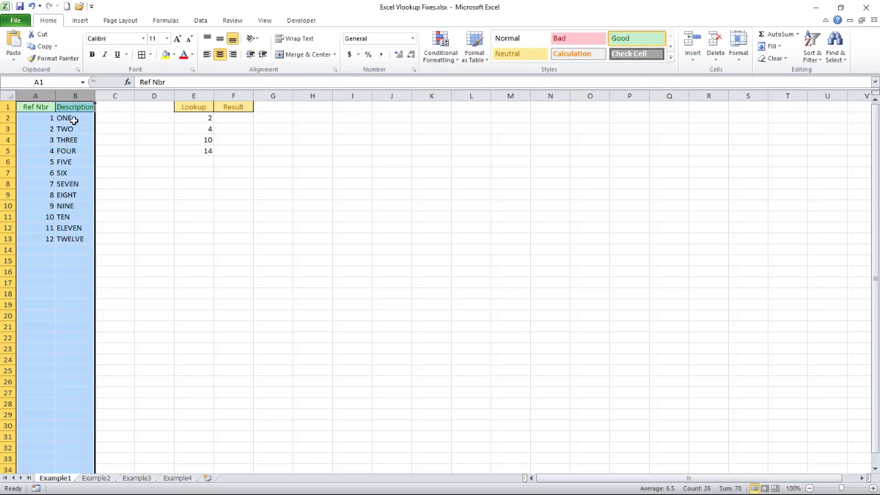
pyautogui.click(73, 119)
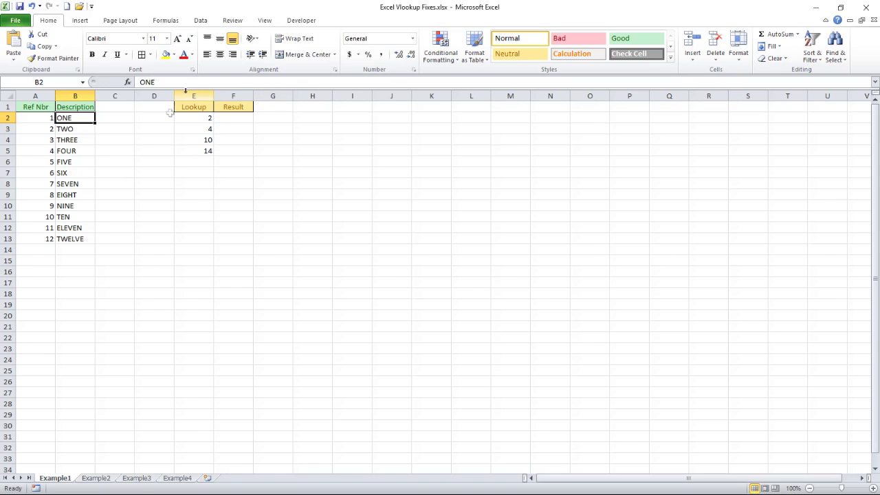
pyautogui.click(207, 118)
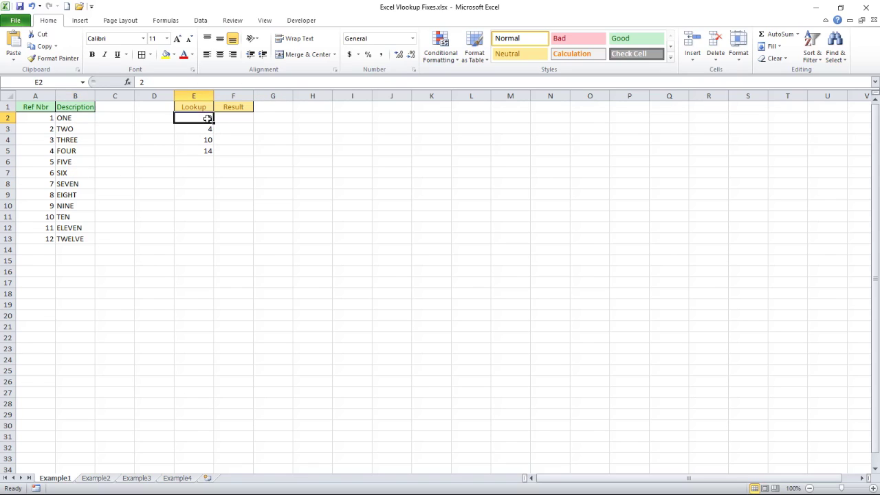
pyautogui.click(47, 131)
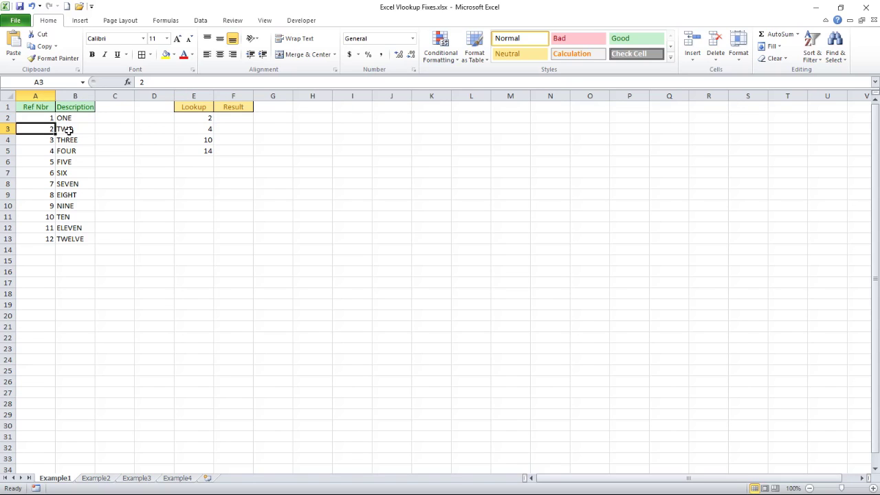
pyautogui.click(68, 130)
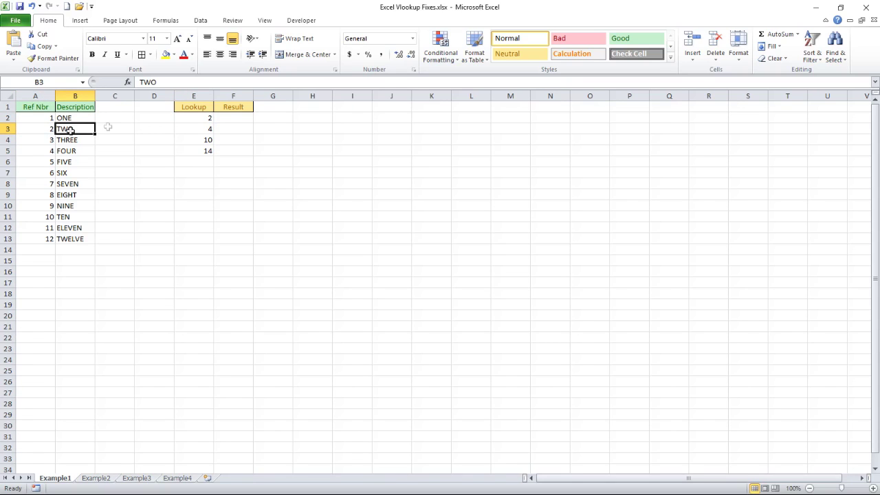
pyautogui.click(234, 119)
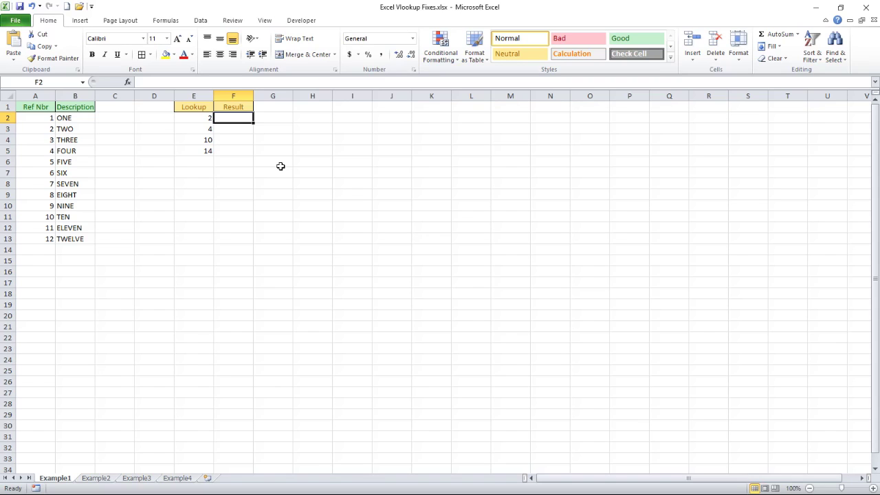
# - Enter =VLOOKUP(E2,A:B,2,FALSE) in F2 so it returns TWO
pyautogui.write('=')
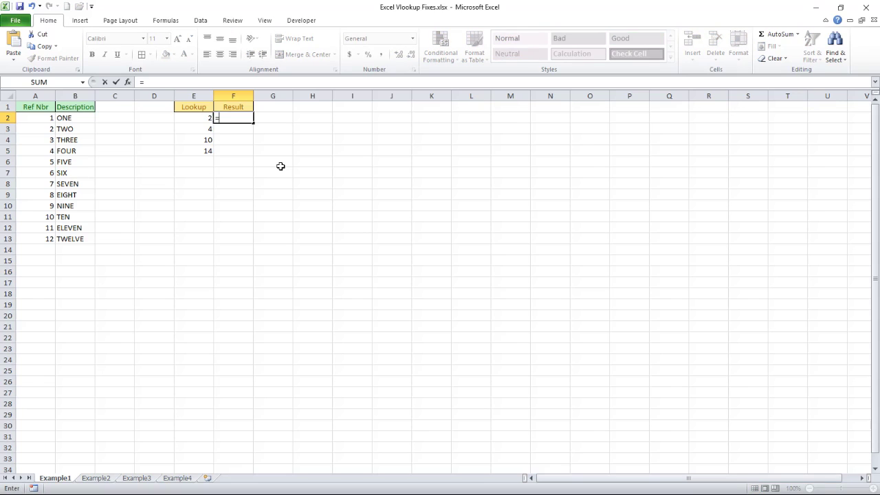
pyautogui.write('vlookup(')
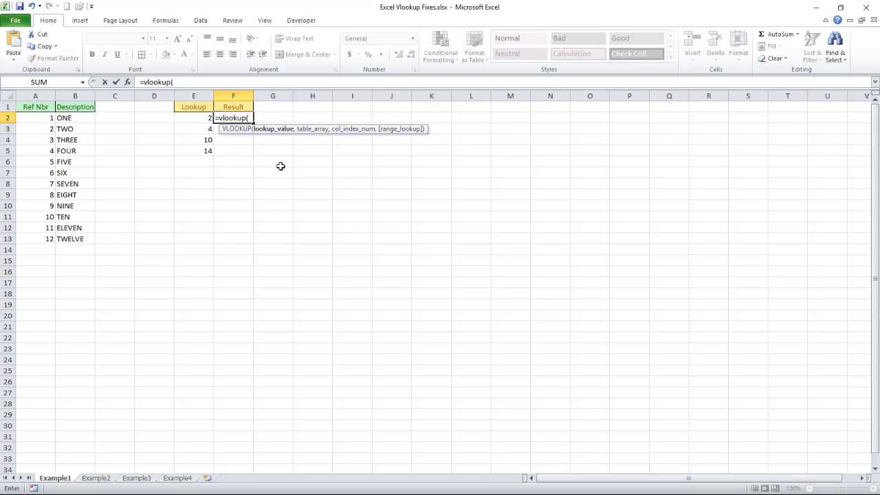
pyautogui.click(204, 118)
pyautogui.write(',')
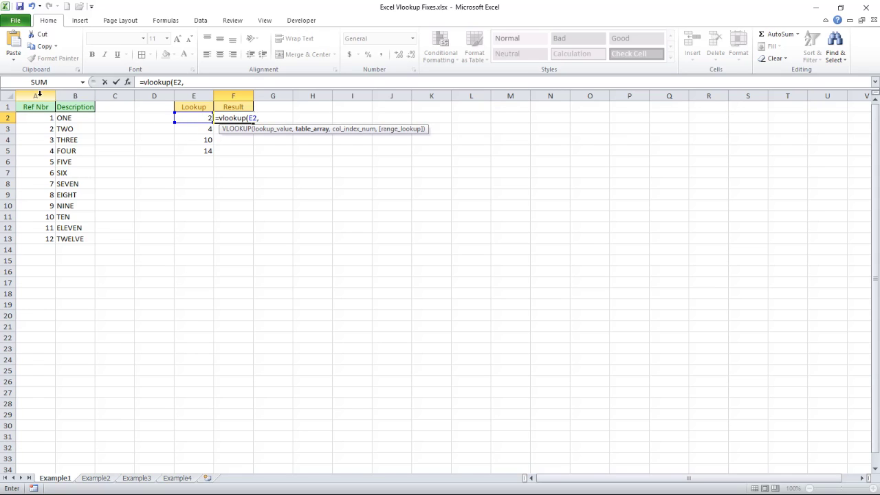
pyautogui.moveTo(38, 96); pyautogui.dragTo(71, 96)
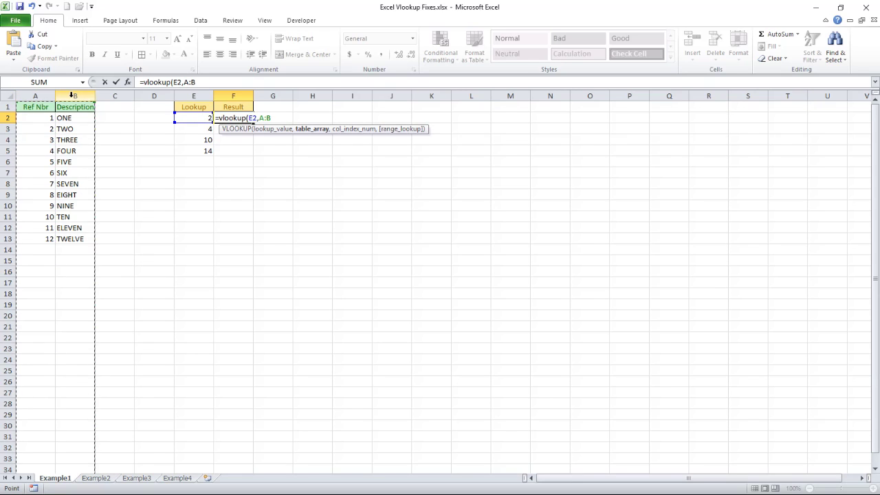
pyautogui.write(',')
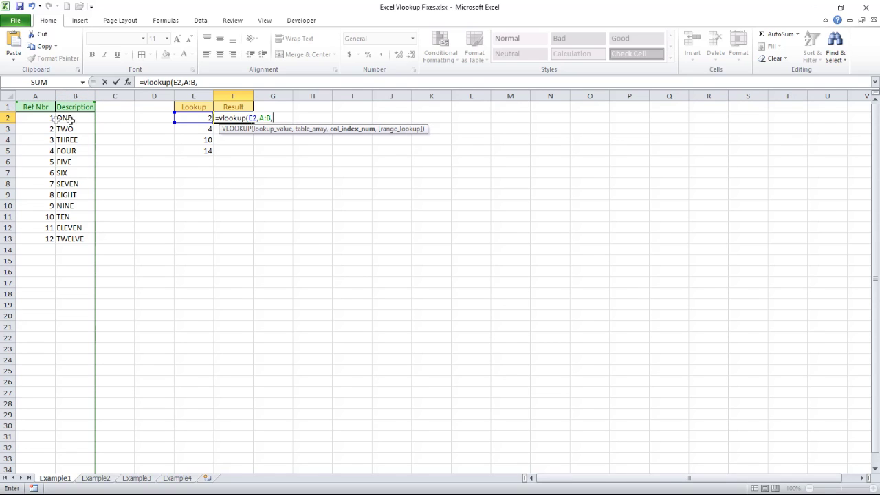
pyautogui.write('2,')
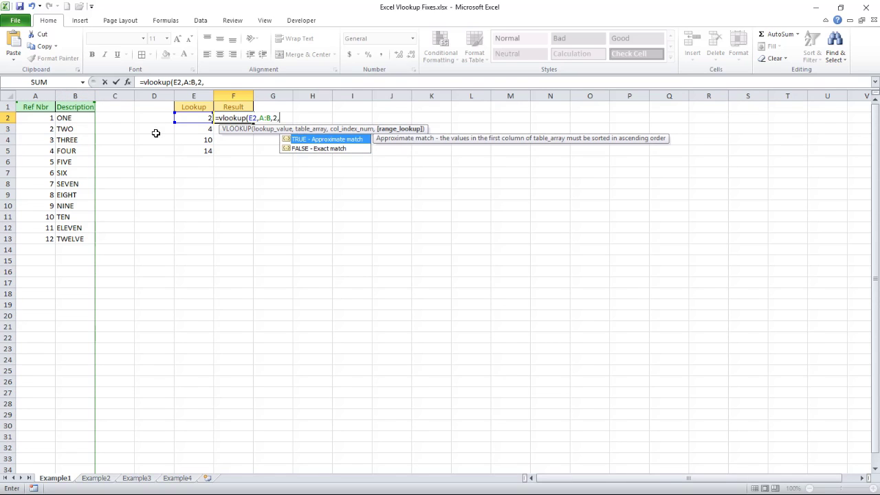
pyautogui.doubleClick(300, 148)
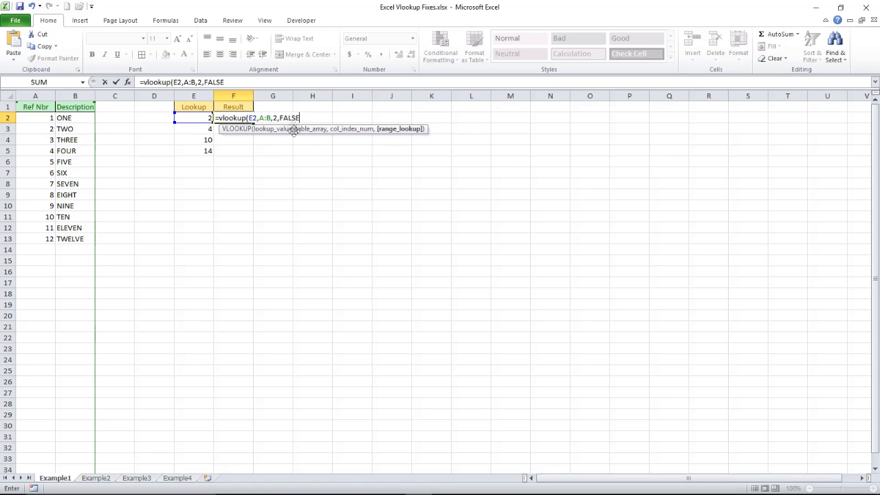
pyautogui.click(248, 81)
pyautogui.write(')')
pyautogui.press('Return')
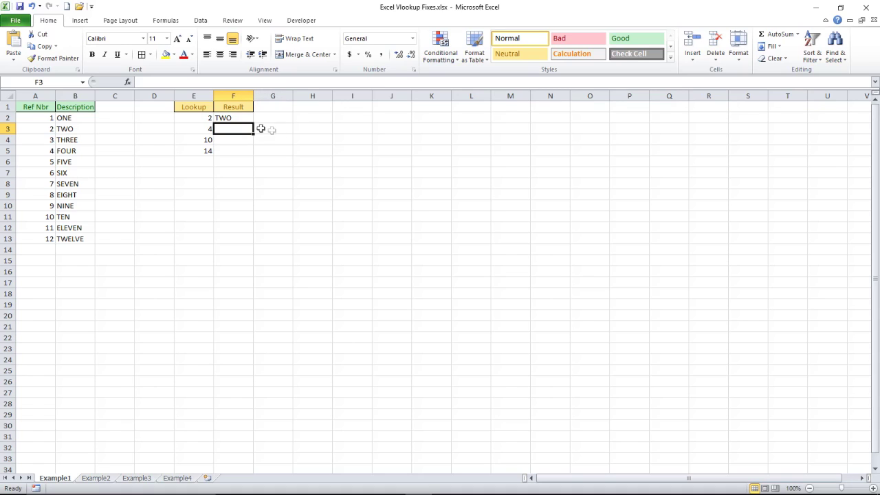
pyautogui.click(234, 118)
# - Fill the VLOOKUP down to F5 and check the #N/A result for lookup 14
pyautogui.moveTo(253, 124); pyautogui.dragTo(252, 155)
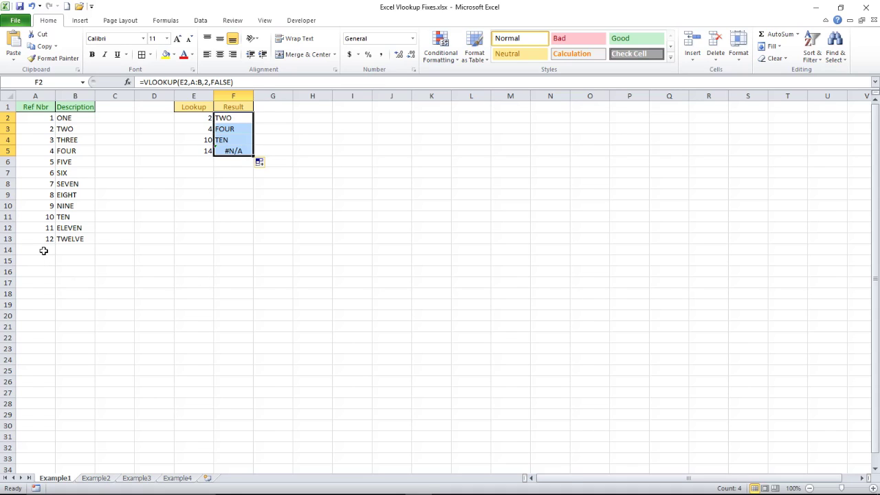
pyautogui.moveTo(44, 250); pyautogui.dragTo(41, 282)
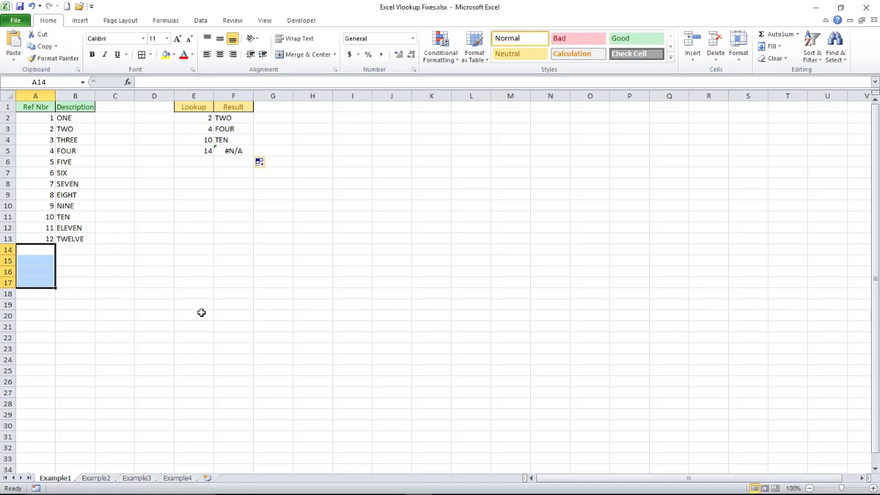
pyautogui.click(235, 152)
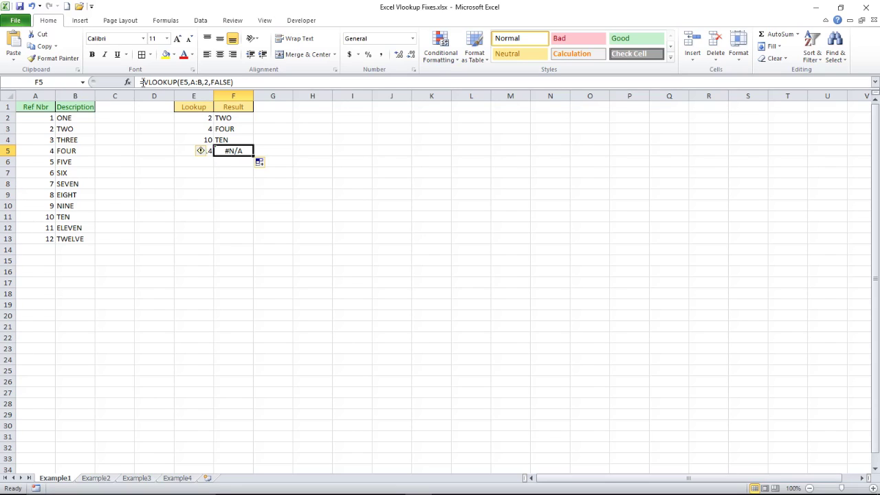
# - Change F5 to =ISNA(VLOOKUP(E5,A:B,2,FALSE)), which displays TRUE
pyautogui.click(142, 82)
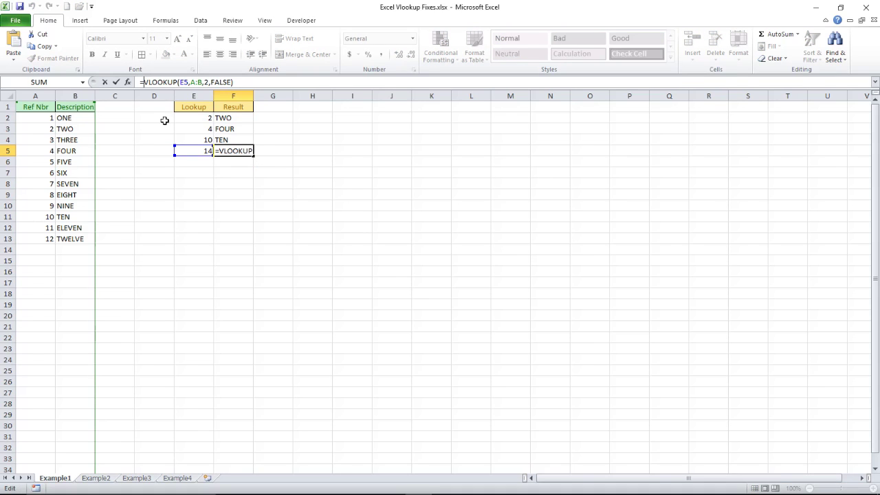
pyautogui.write('isna')
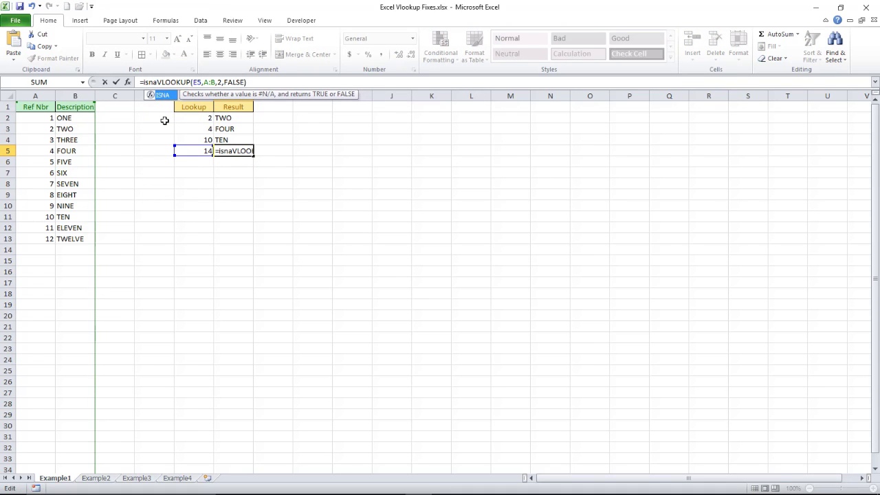
pyautogui.write('(')
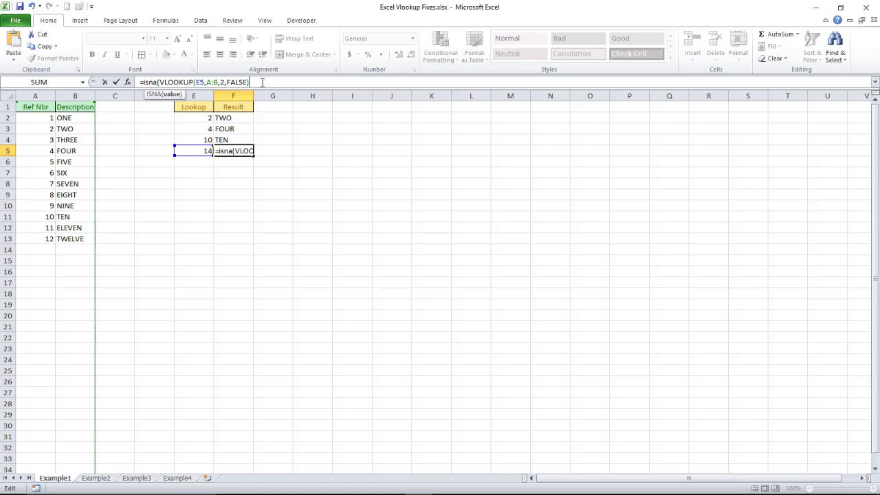
pyautogui.press('Return')
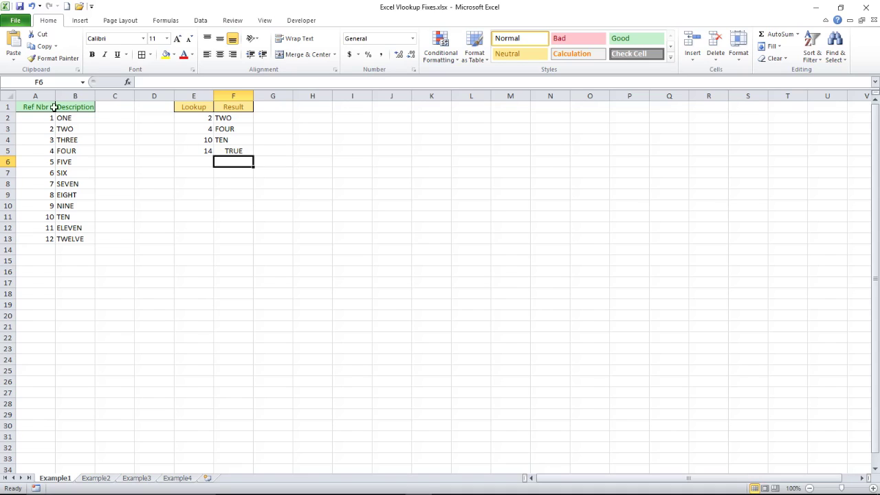
pyautogui.click(233, 151)
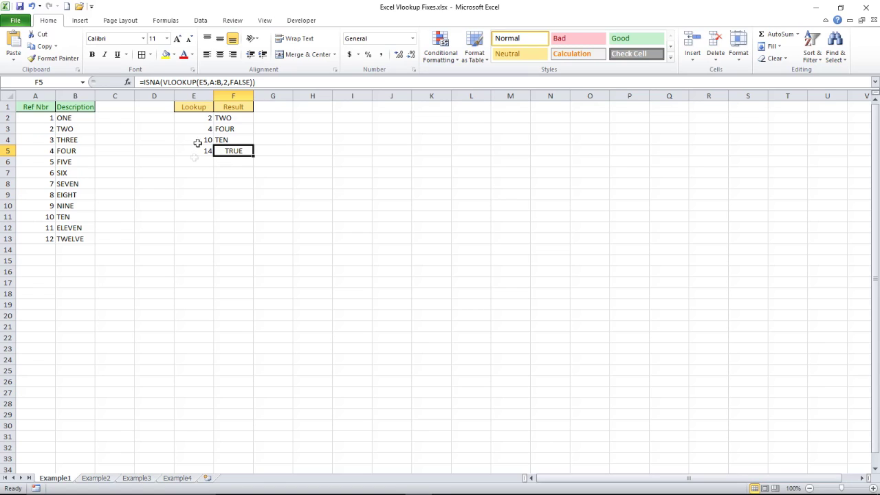
# - Rewrite F5 as IF(ISNA(VLOOKUP(...)),"Not Found",VLOOKUP(...)) and copy it up to F2
pyautogui.click(143, 82)
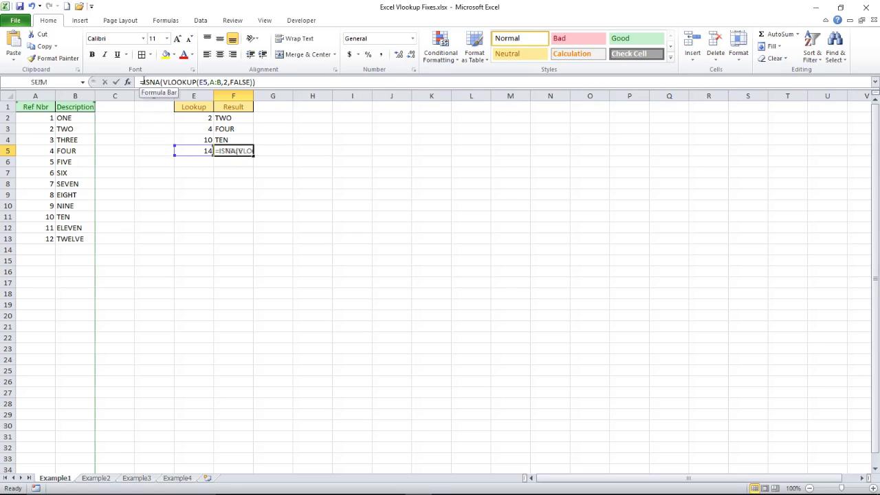
pyautogui.write('if')
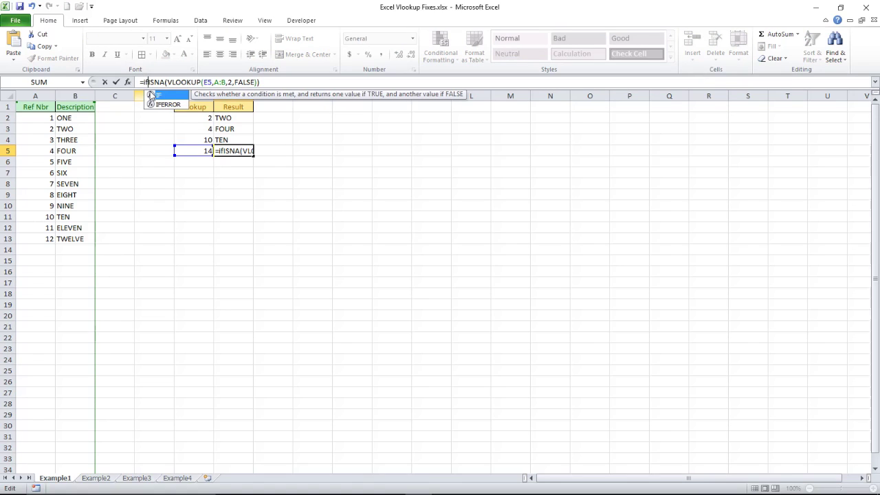
pyautogui.write('(')
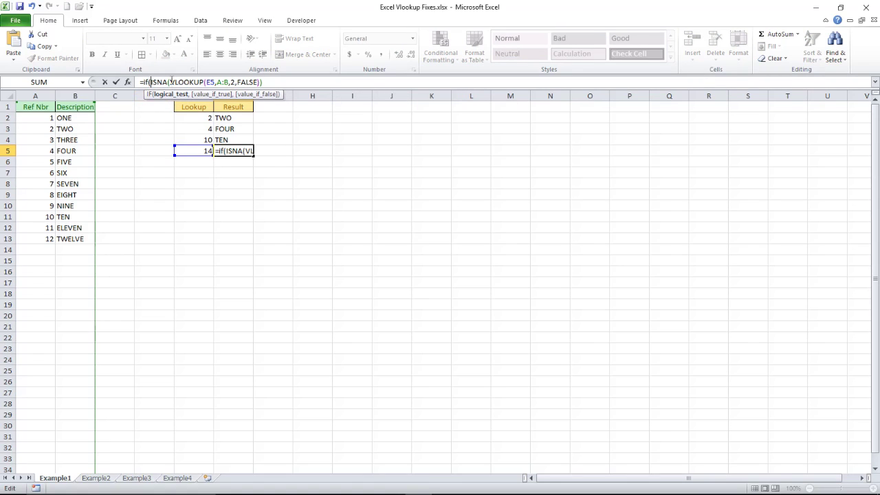
pyautogui.moveTo(170, 82); pyautogui.dragTo(254, 87)
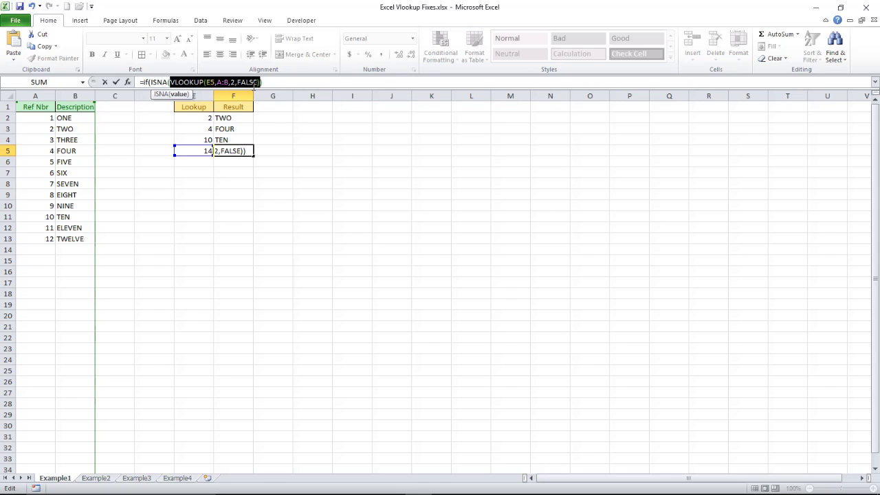
pyautogui.click(265, 81)
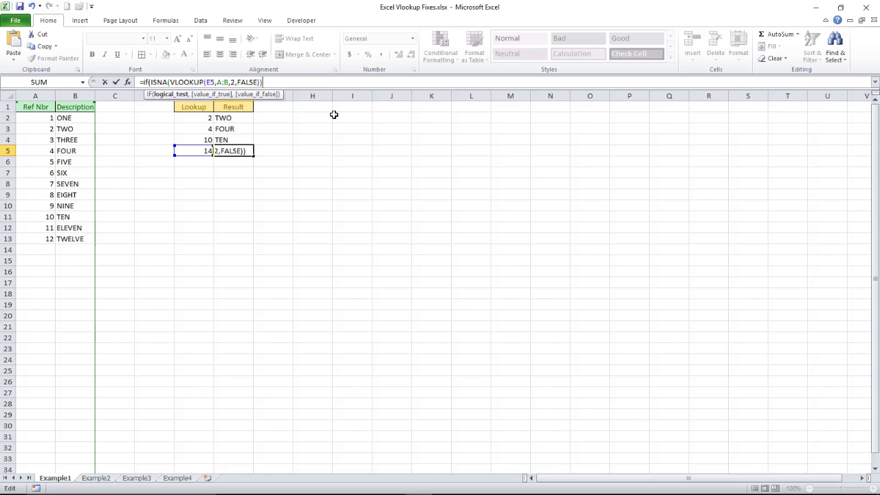
pyautogui.write('),')
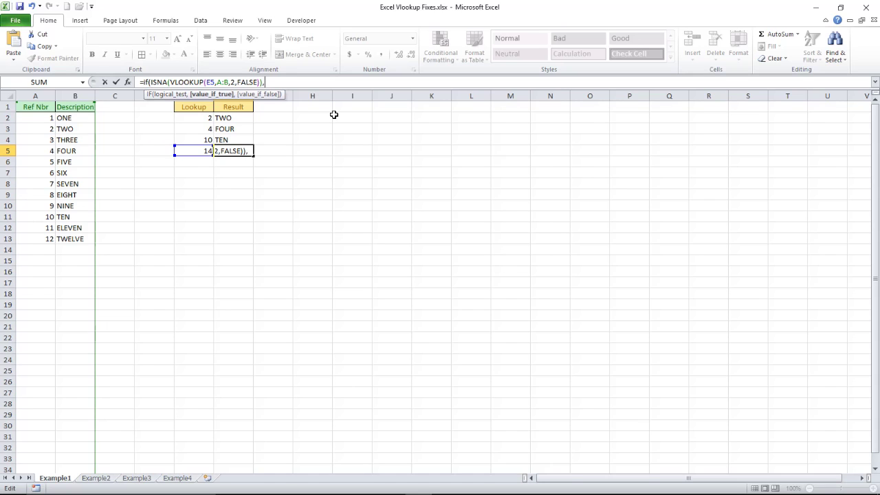
pyautogui.write('"Not Found",')
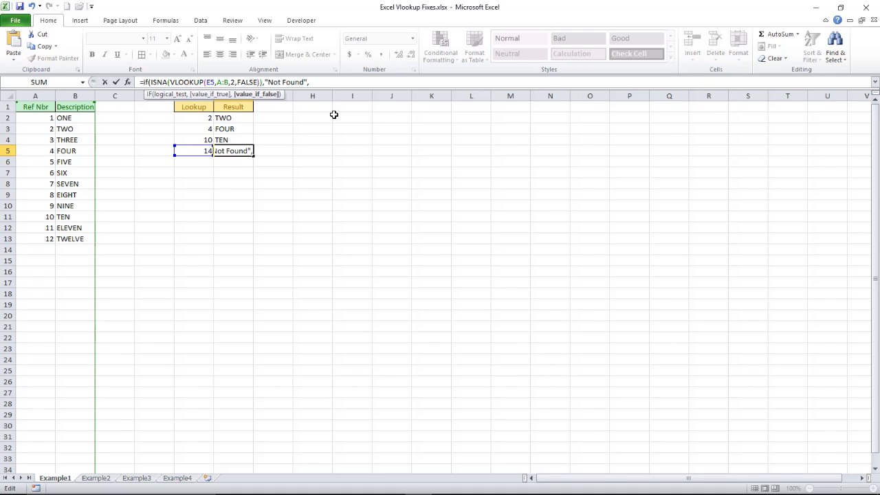
pyautogui.hotkey('ctrl', 'v')
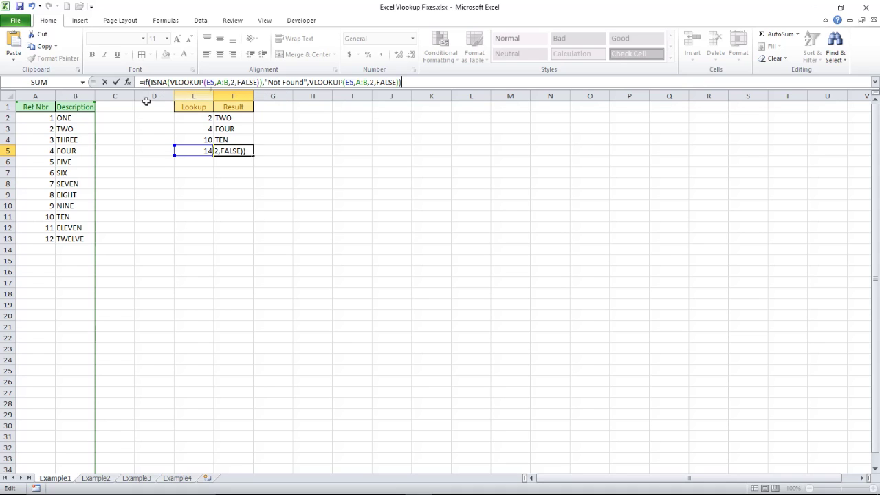
pyautogui.click(117, 81)
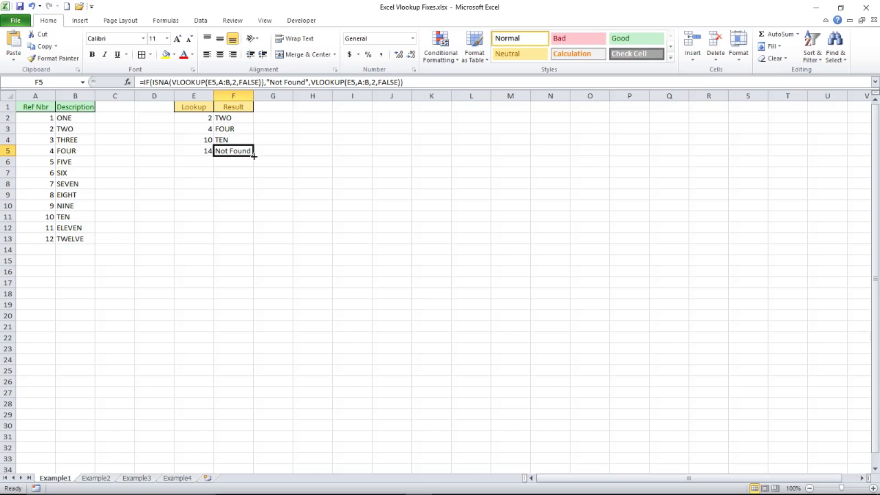
pyautogui.moveTo(252, 157); pyautogui.dragTo(250, 117)
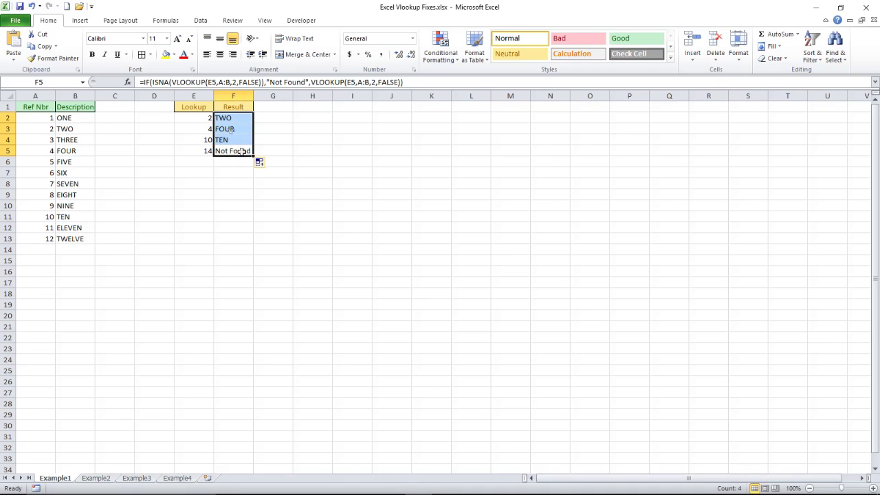
# - Deselect the filled Result cells and switch to the Example2 sheet
pyautogui.click(255, 173)
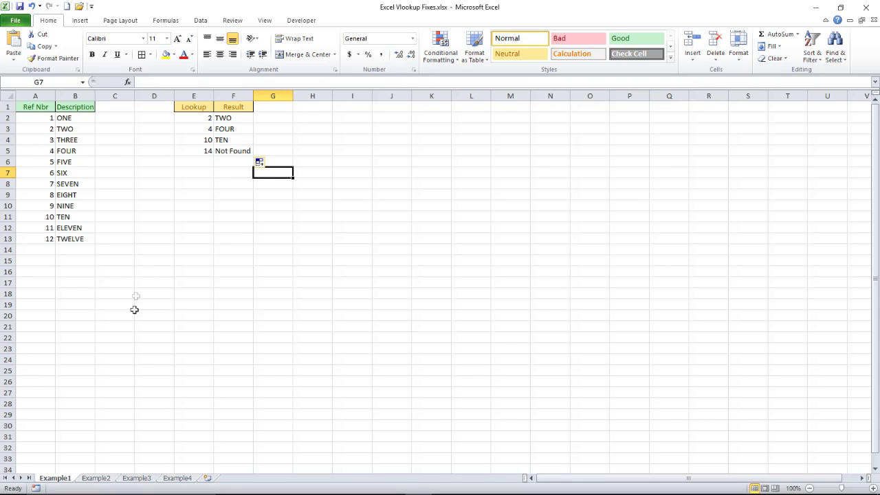
pyautogui.click(105, 480)
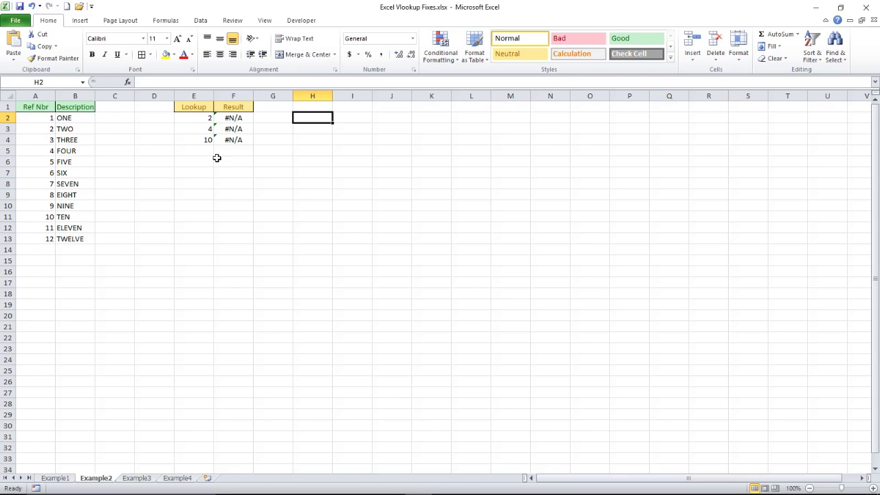
pyautogui.click(205, 118)
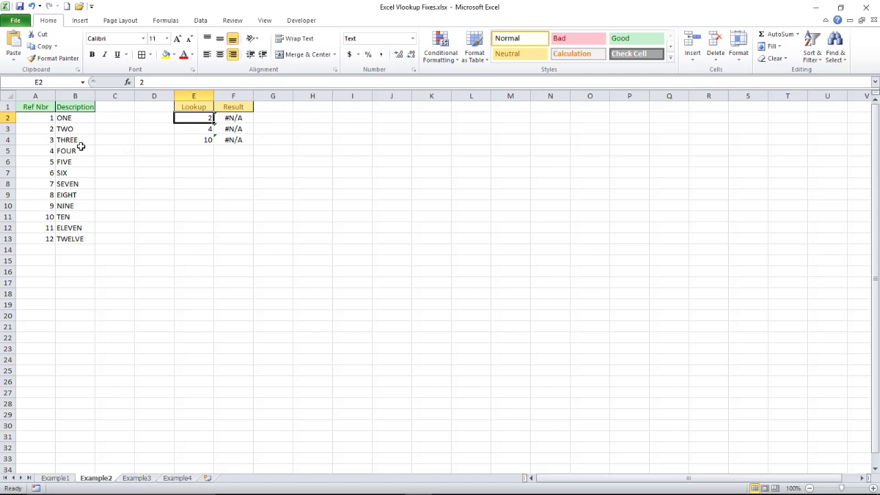
pyautogui.click(45, 128)
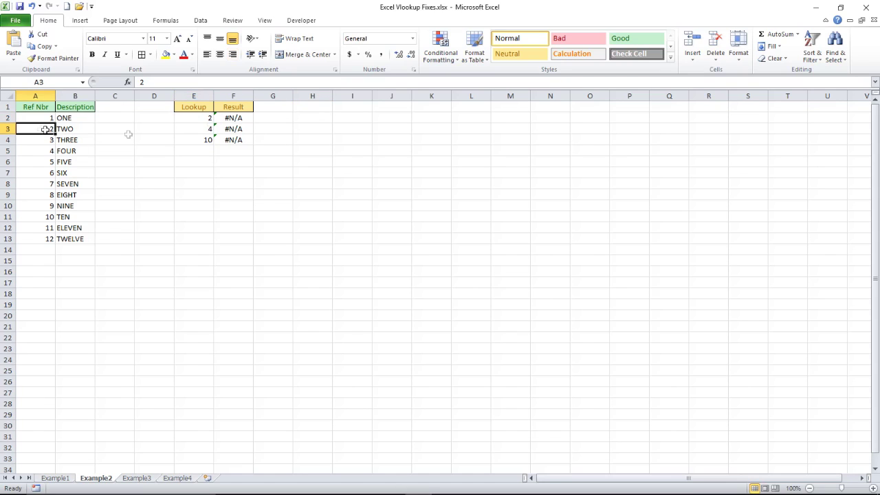
pyautogui.click(237, 118)
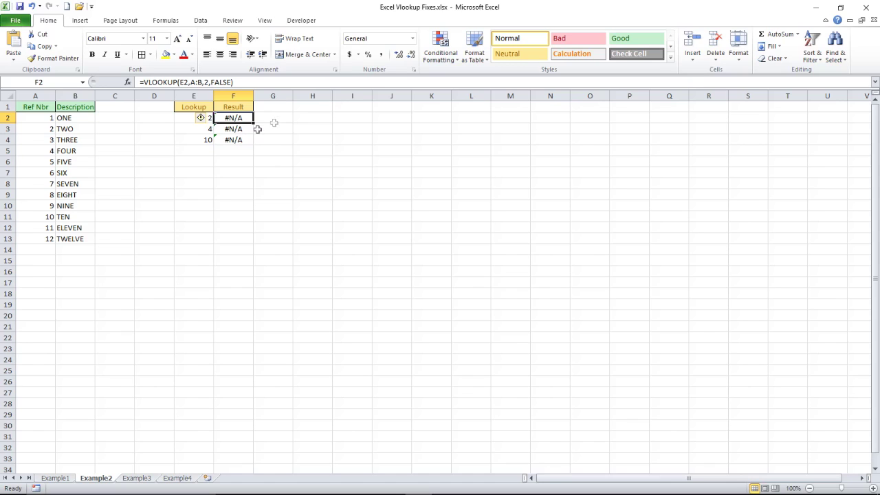
pyautogui.click(45, 119)
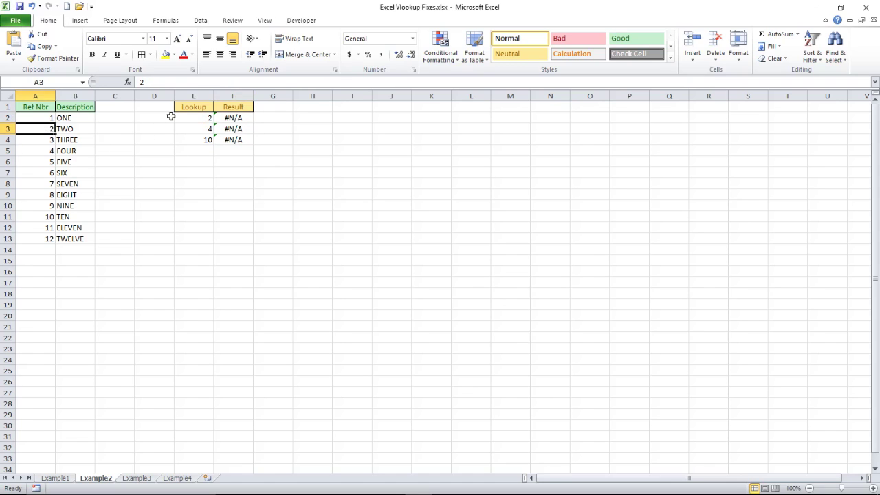
pyautogui.click(200, 117)
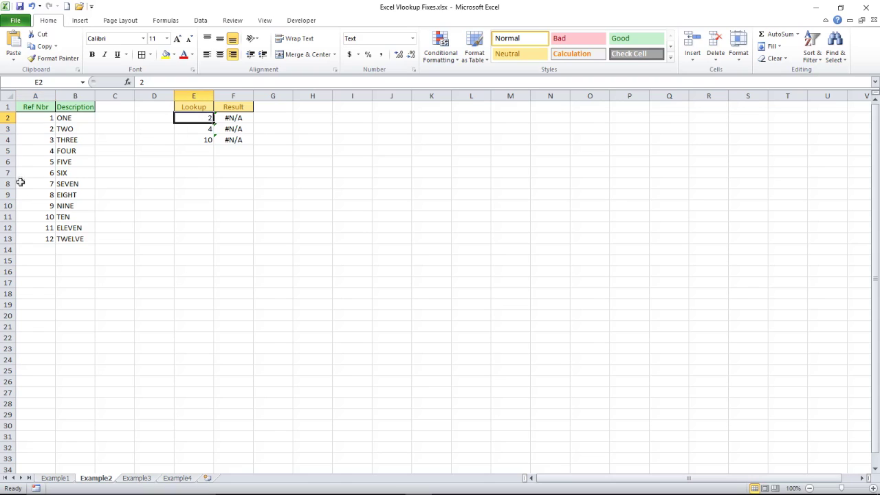
pyautogui.click(35, 95)
pyautogui.rightClick(34, 116)
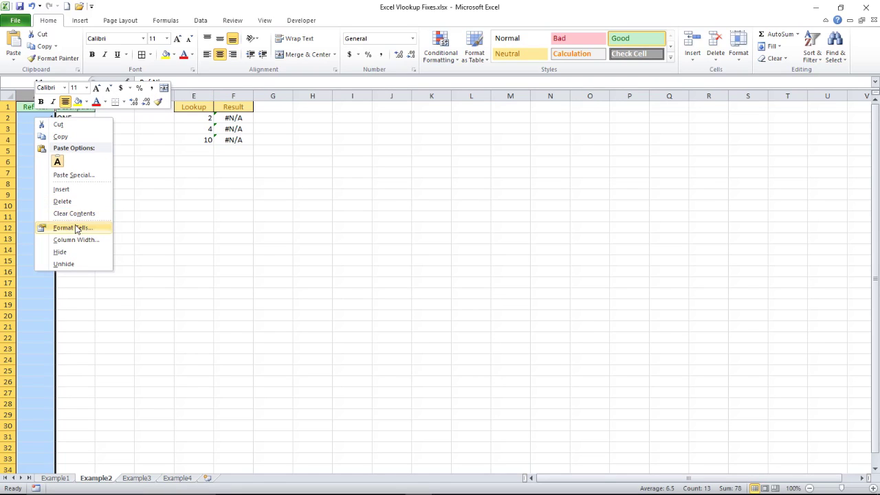
pyautogui.click(72, 228)
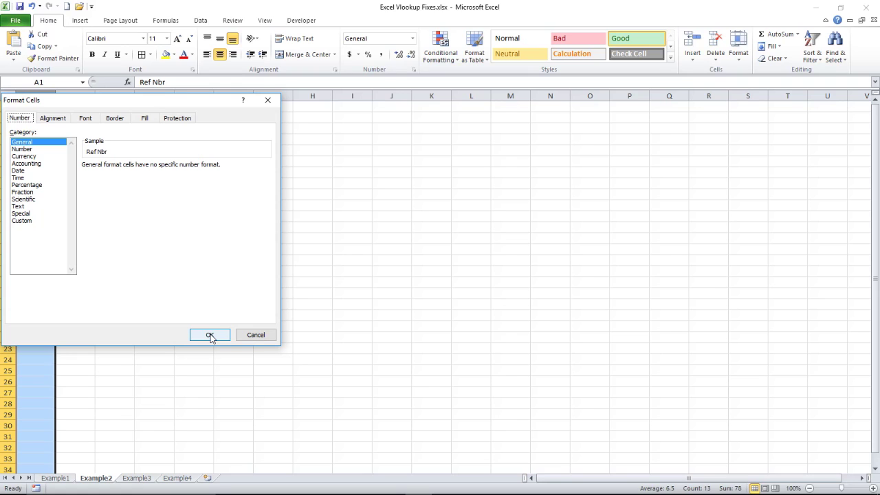
pyautogui.click(256, 334)
pyautogui.click(196, 96)
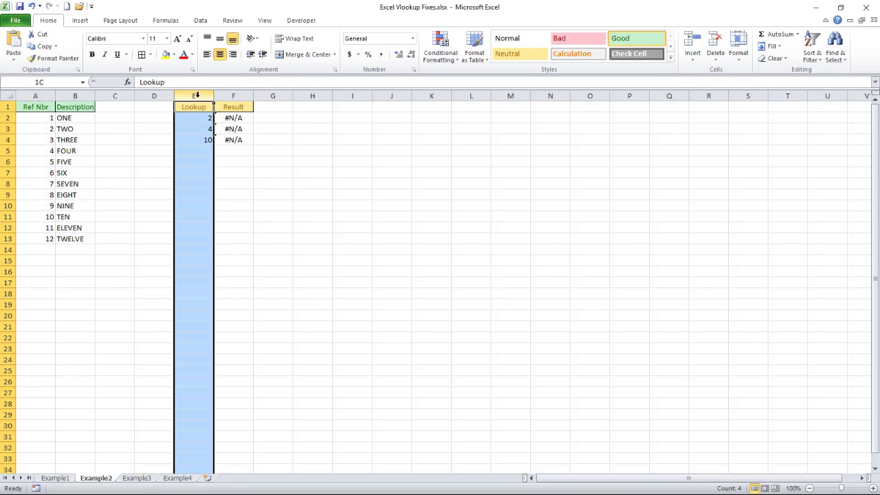
pyautogui.rightClick(196, 115)
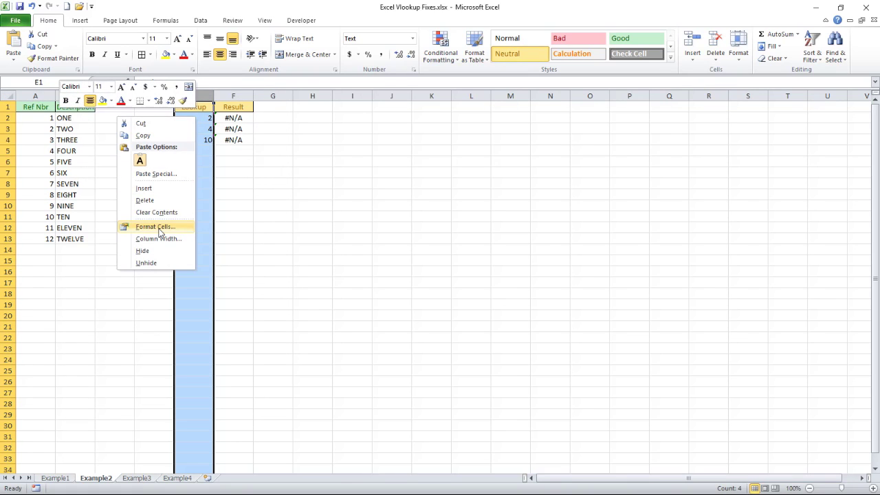
pyautogui.click(156, 227)
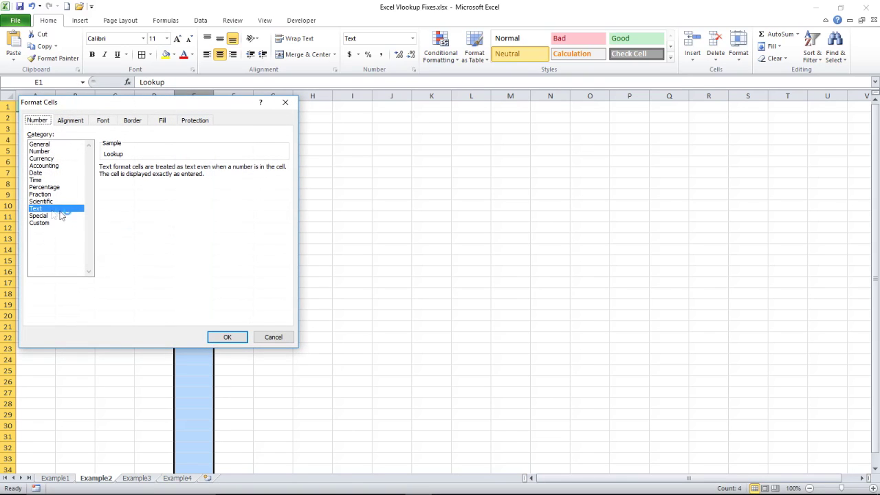
pyautogui.click(227, 337)
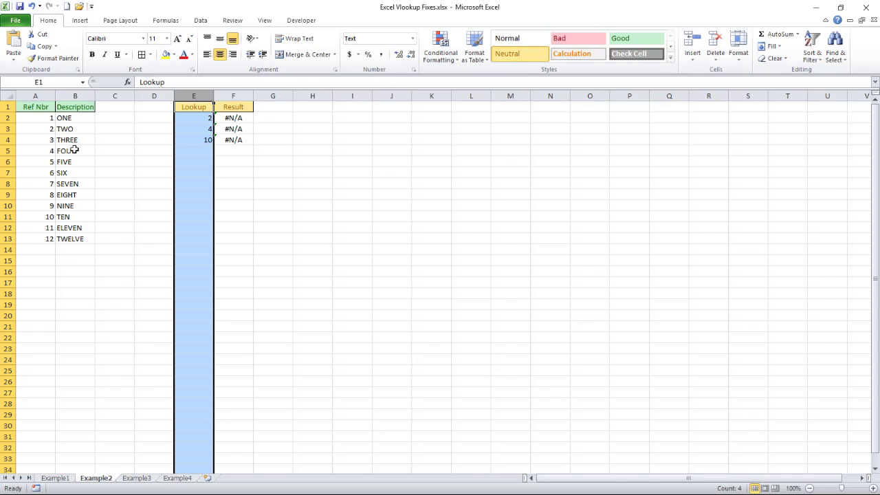
pyautogui.click(205, 118)
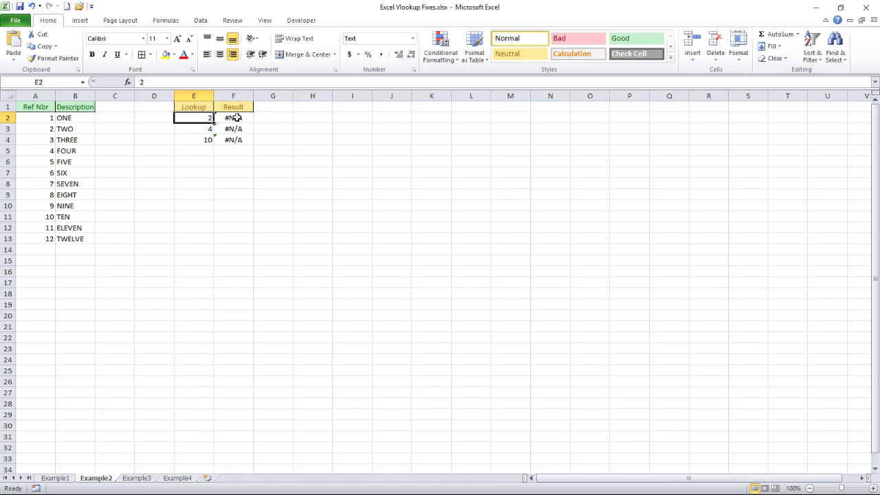
pyautogui.click(236, 117)
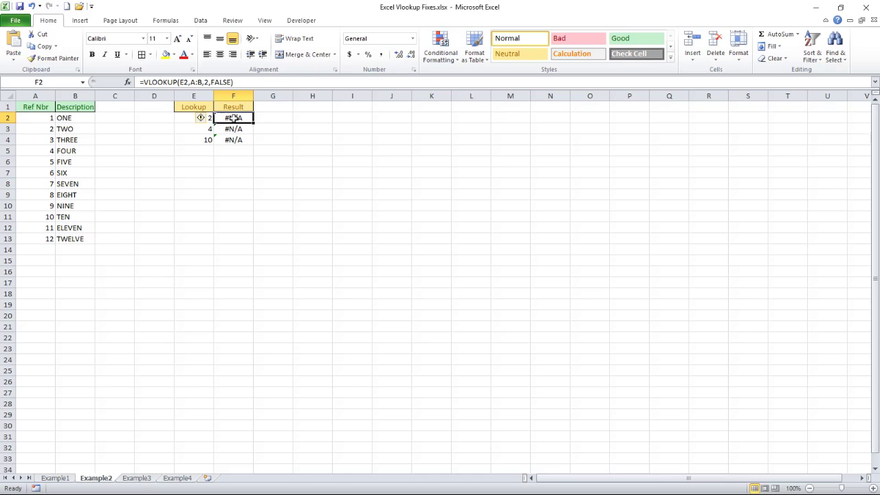
# - Change F2 to VLOOKUP(VALUE(E2),A:B,2,FALSE) and fill it down to F4
pyautogui.click(180, 81)
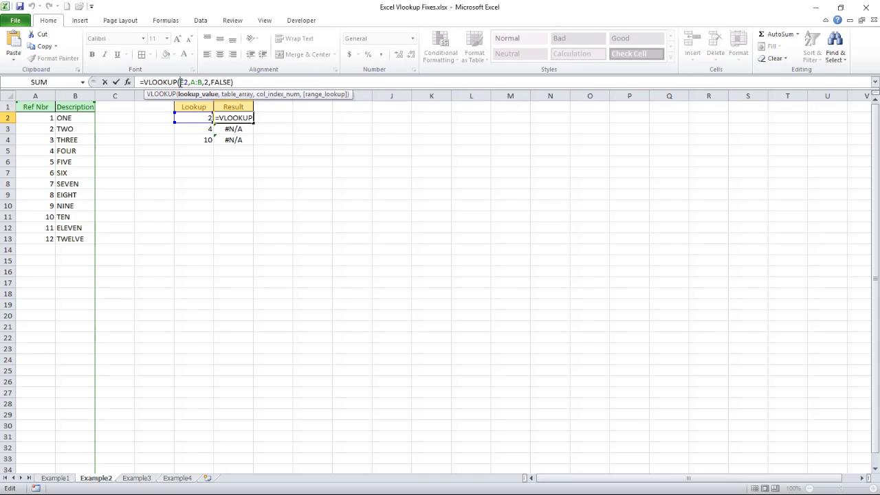
pyautogui.write('value(')
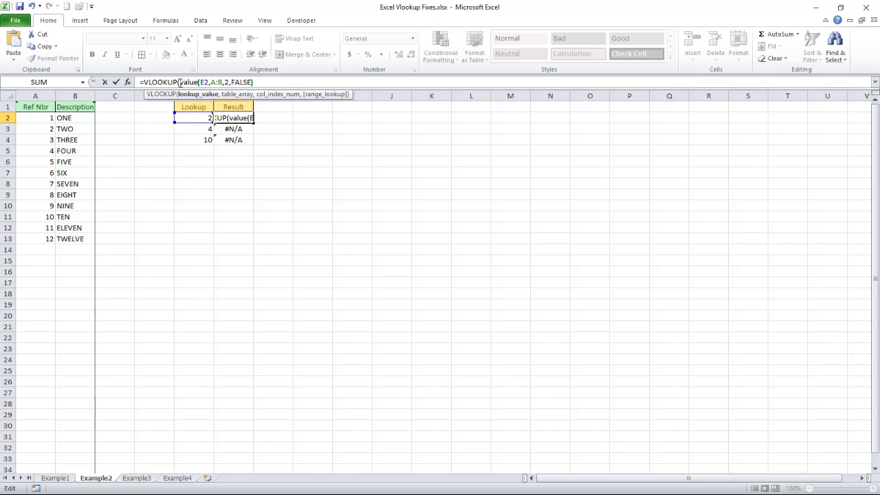
pyautogui.press('Right')
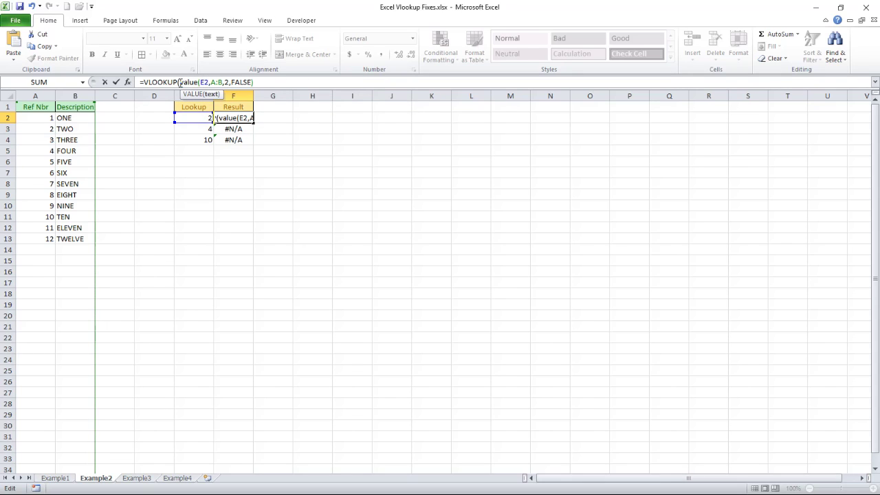
pyautogui.write(')')
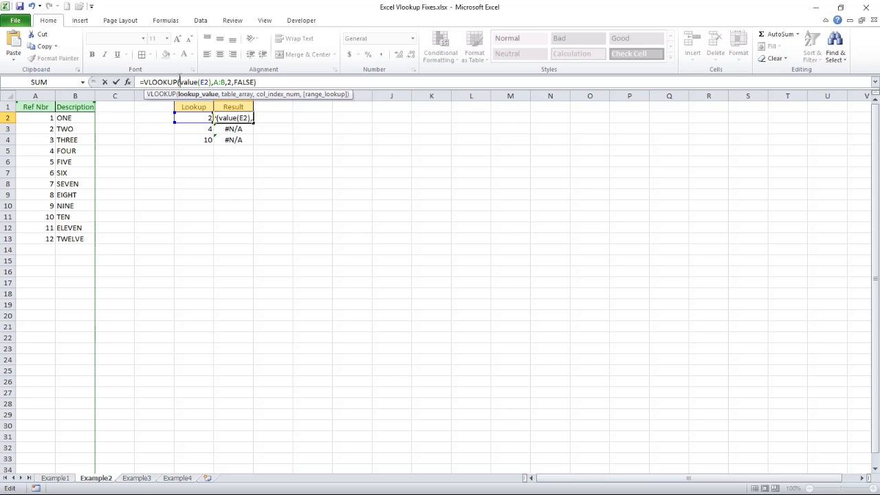
pyautogui.write('number')
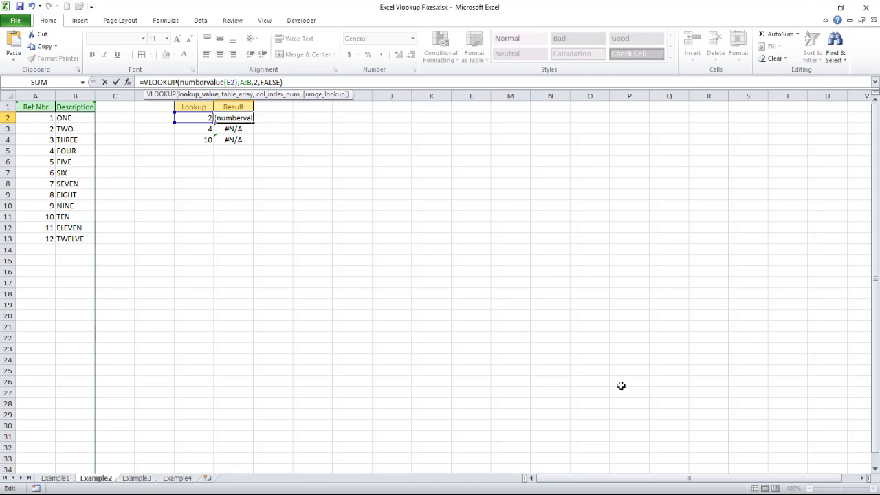
pyautogui.press('BackSpace')
pyautogui.press('BackSpace')
pyautogui.press('BackSpace')
pyautogui.press('BackSpace')
pyautogui.press('BackSpace')
pyautogui.press('BackSpace')
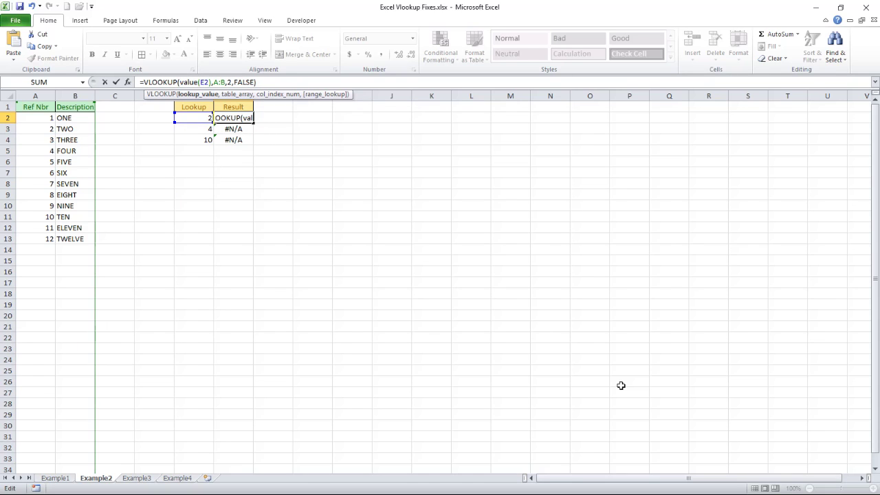
pyautogui.click(117, 82)
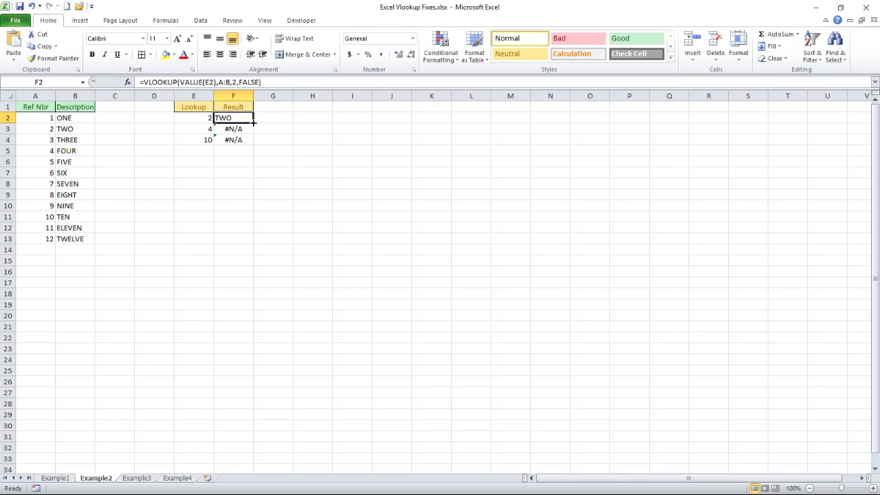
pyautogui.moveTo(253, 123); pyautogui.dragTo(253, 144)
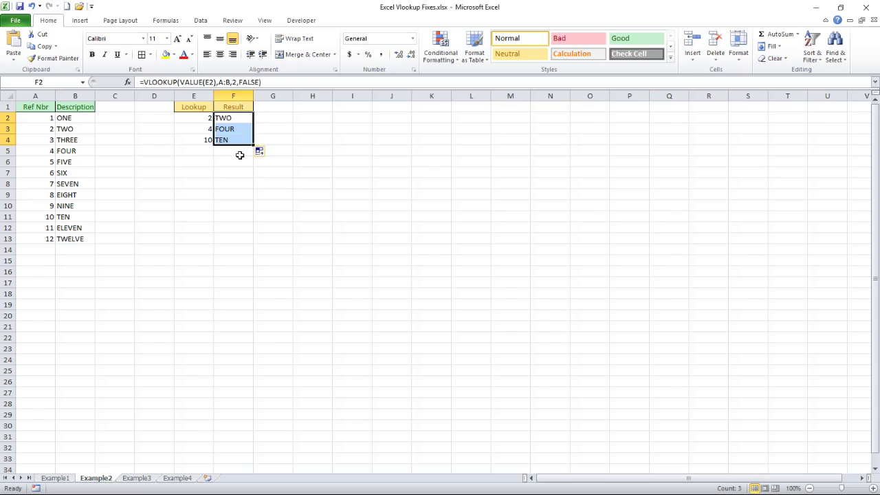
pyautogui.click(240, 152)
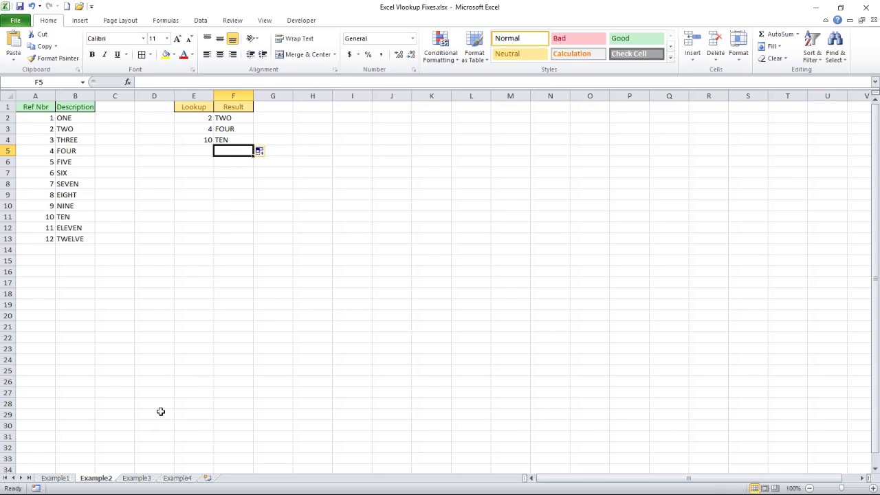
pyautogui.click(138, 477)
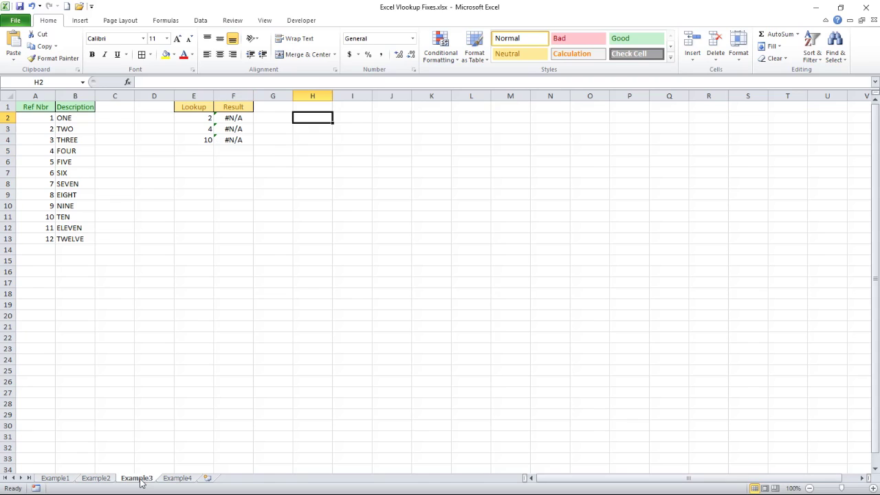
pyautogui.click(35, 95)
pyautogui.rightClick(35, 122)
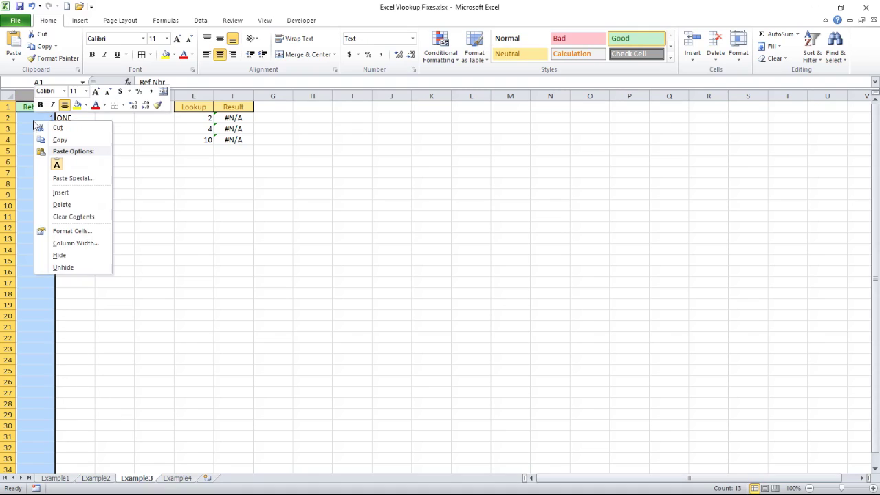
pyautogui.click(74, 232)
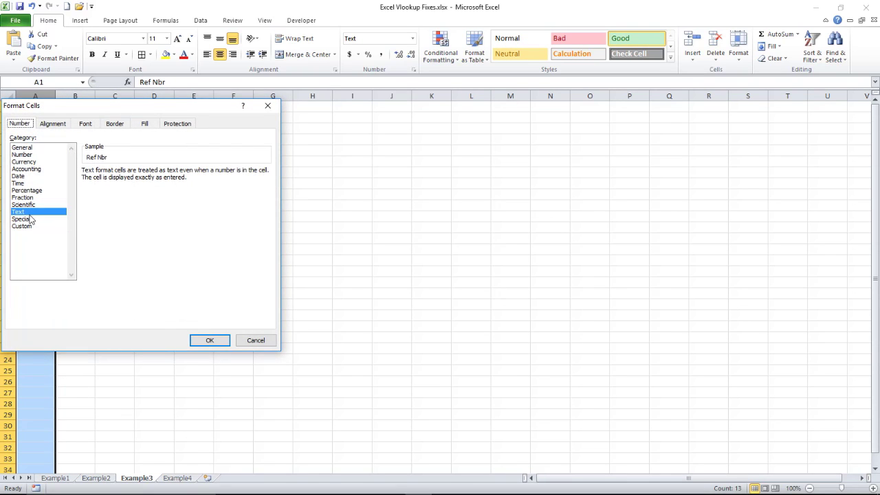
pyautogui.click(209, 341)
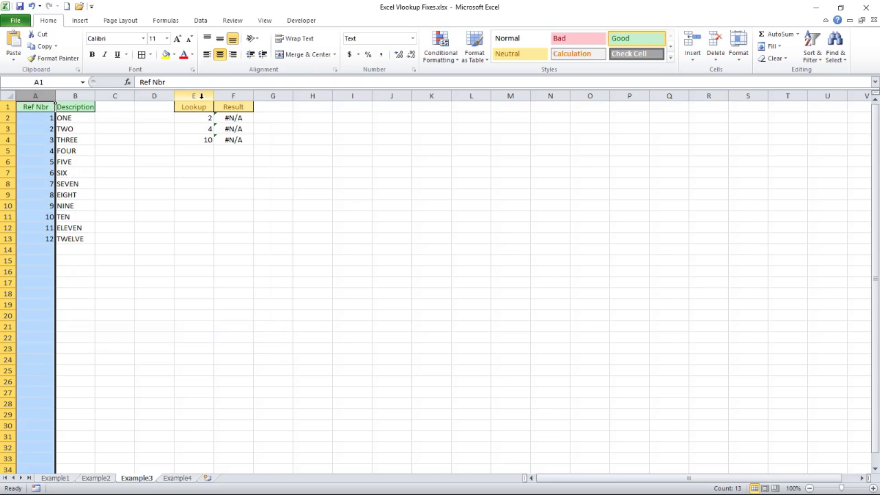
pyautogui.click(195, 95)
pyautogui.rightClick(197, 115)
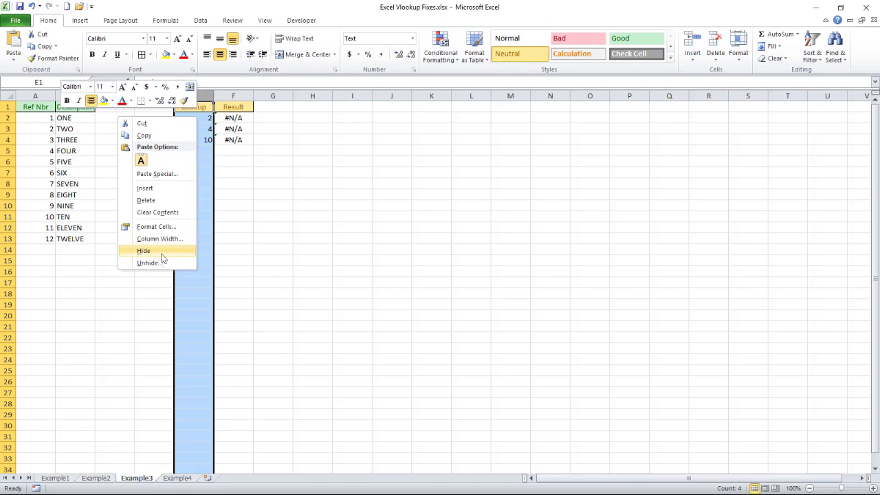
pyautogui.click(152, 227)
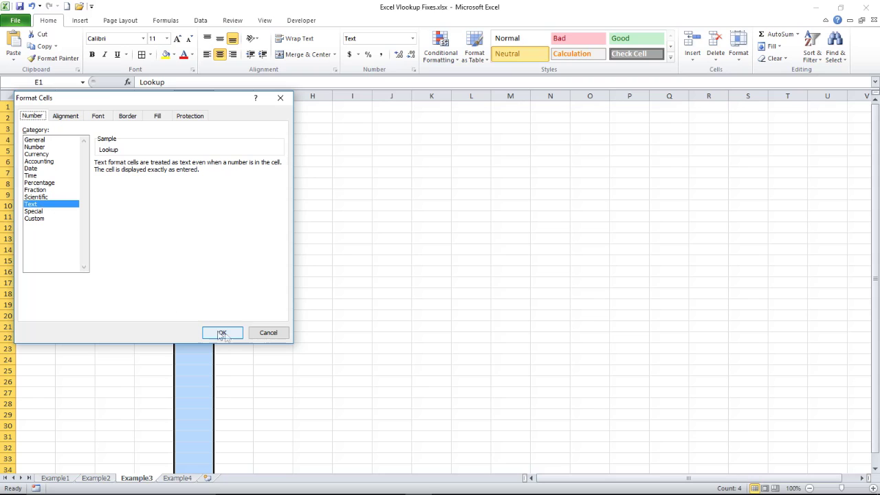
pyautogui.click(222, 333)
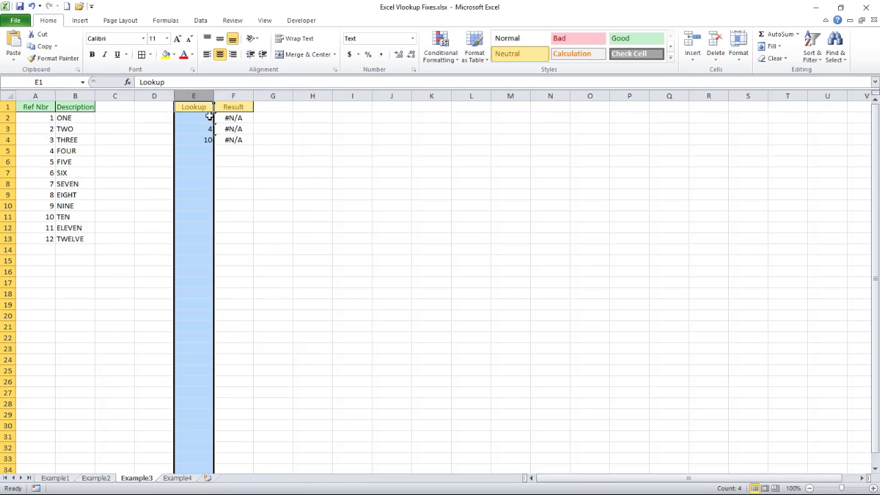
pyautogui.click(209, 117)
# - Inspect A3 and E2's lookup value for extra spaces, then select F2
pyautogui.click(54, 130)
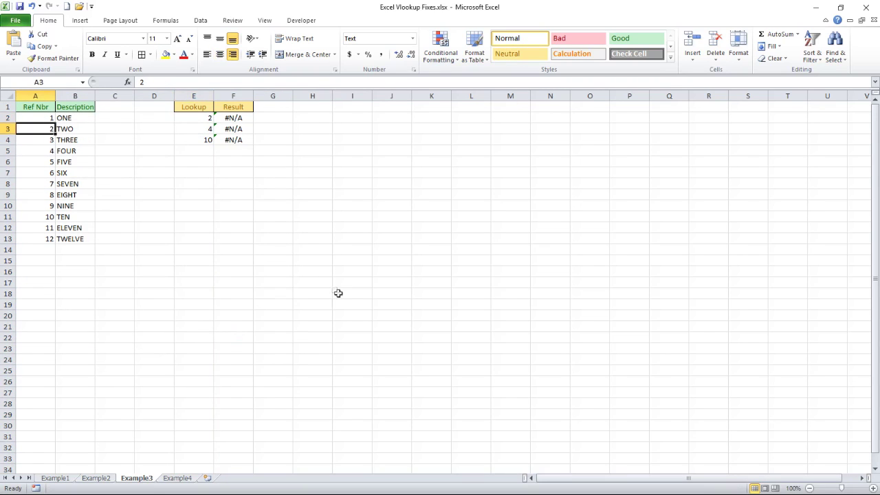
pyautogui.click(210, 118)
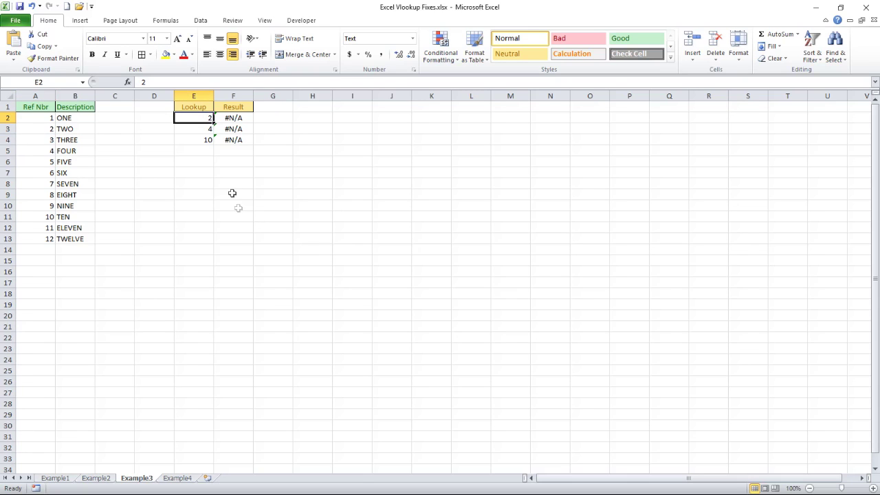
pyautogui.click(143, 82)
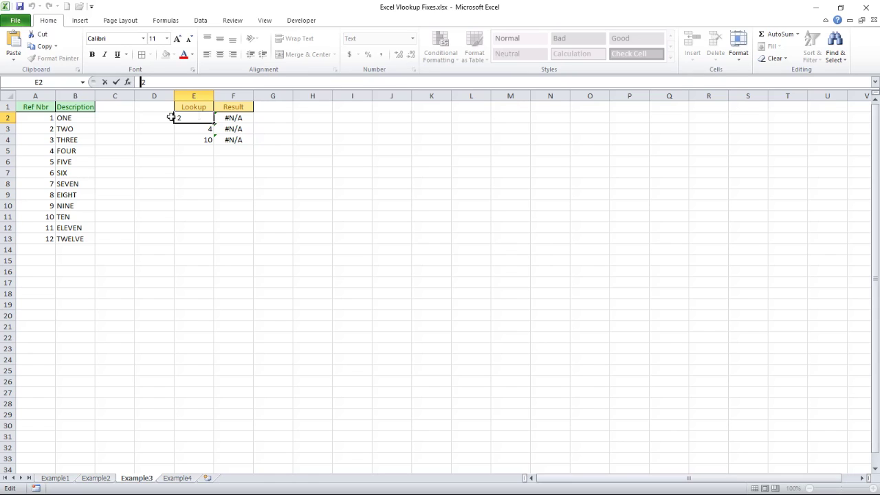
pyautogui.click(105, 82)
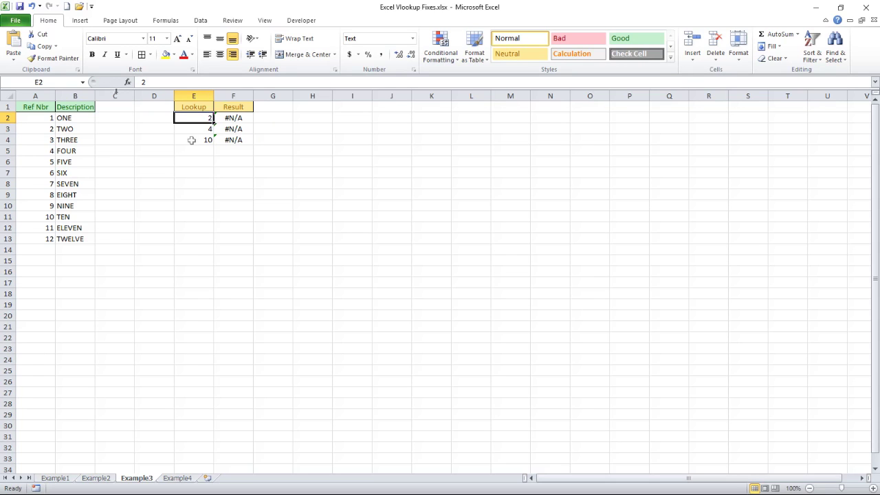
pyautogui.click(234, 118)
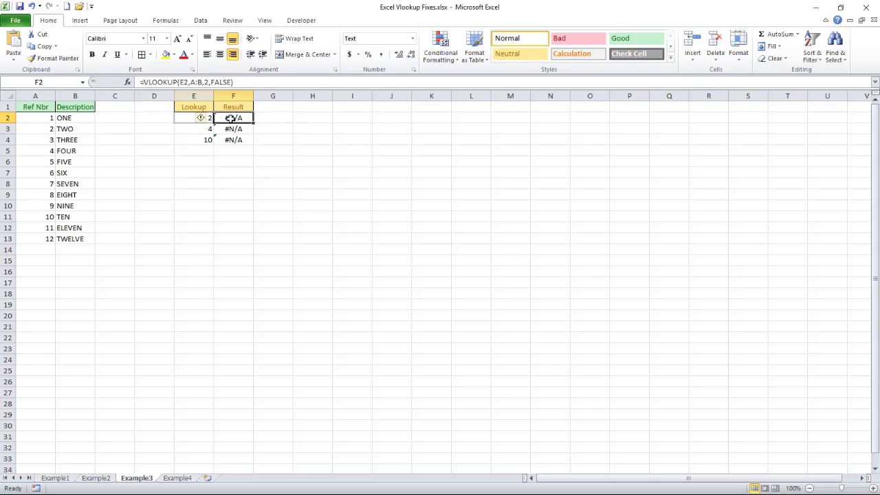
# - Change F2 to =VLOOKUP(TRIM(E2),A:B,2,FALSE) and fill it down to F4
pyautogui.click(181, 82)
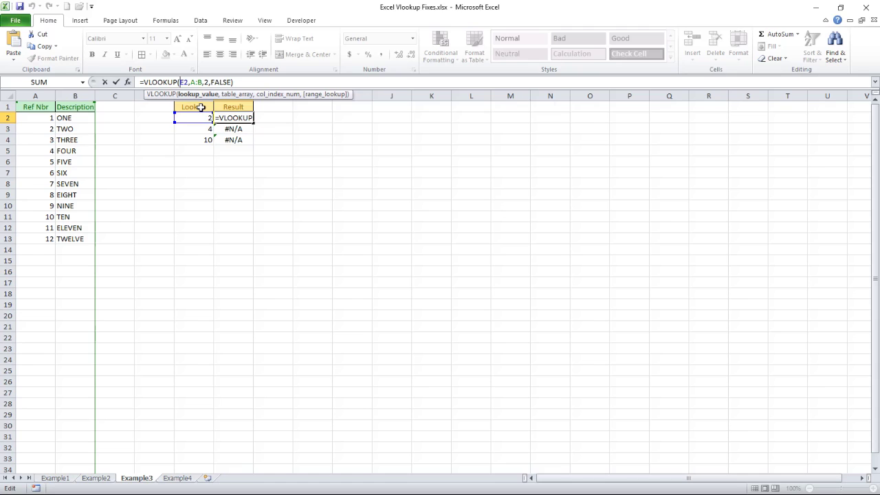
pyautogui.write('trim(')
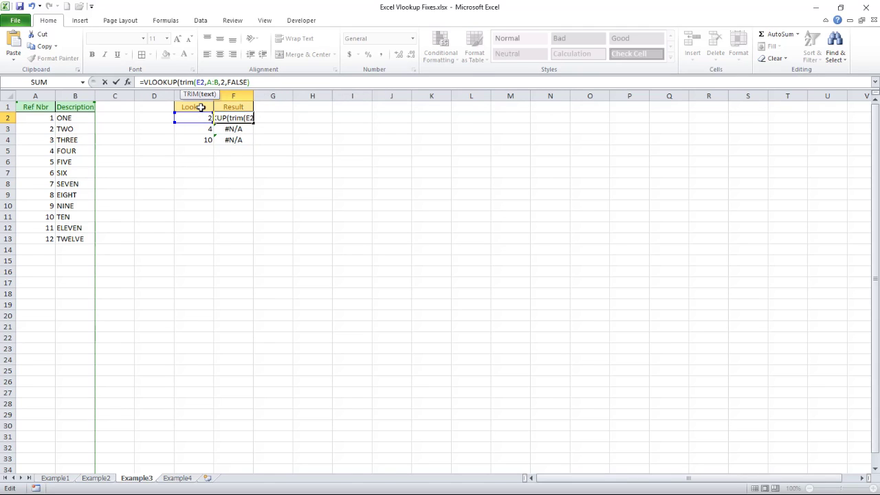
pyautogui.press('Right')
pyautogui.press('Right')
pyautogui.write(')')
pyautogui.click(115, 82)
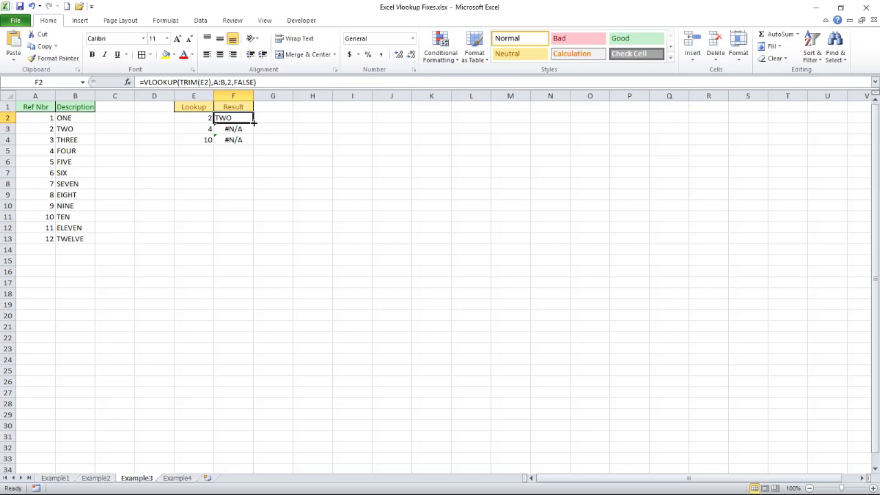
pyautogui.doubleClick(253, 121)
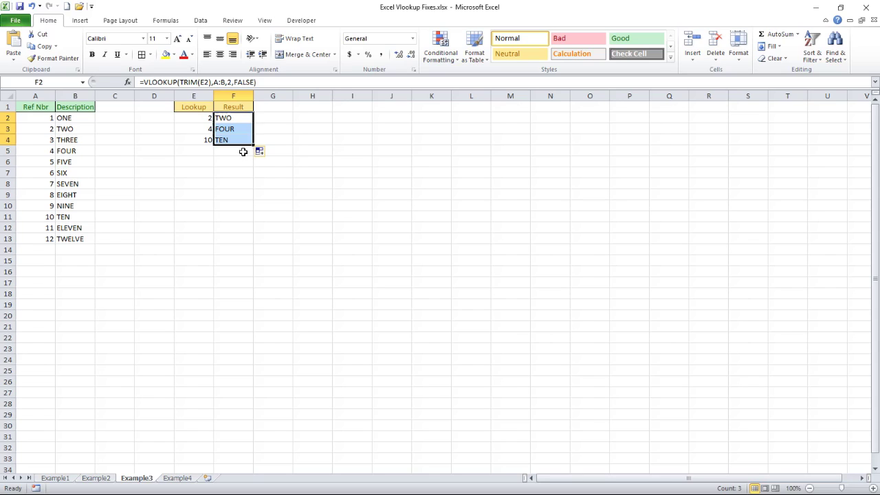
# - Switch to Example4 and check column A's number format in Format Cells
pyautogui.click(177, 478)
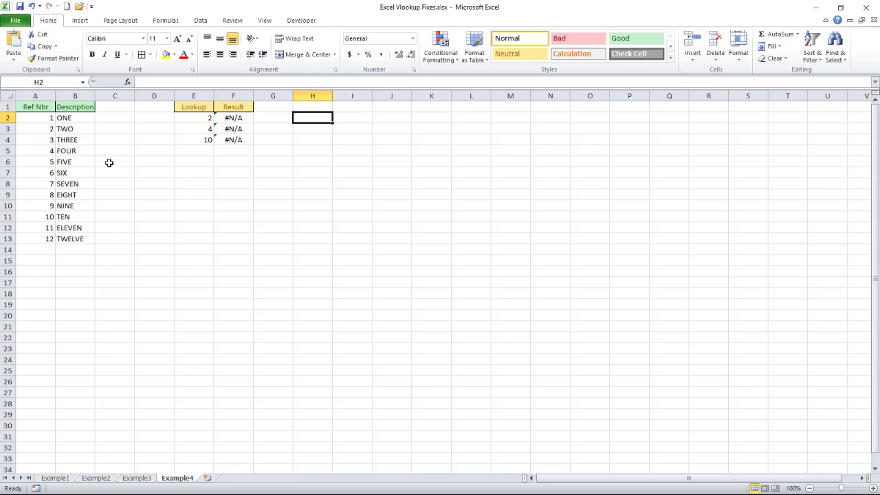
pyautogui.click(39, 96)
pyautogui.rightClick(39, 117)
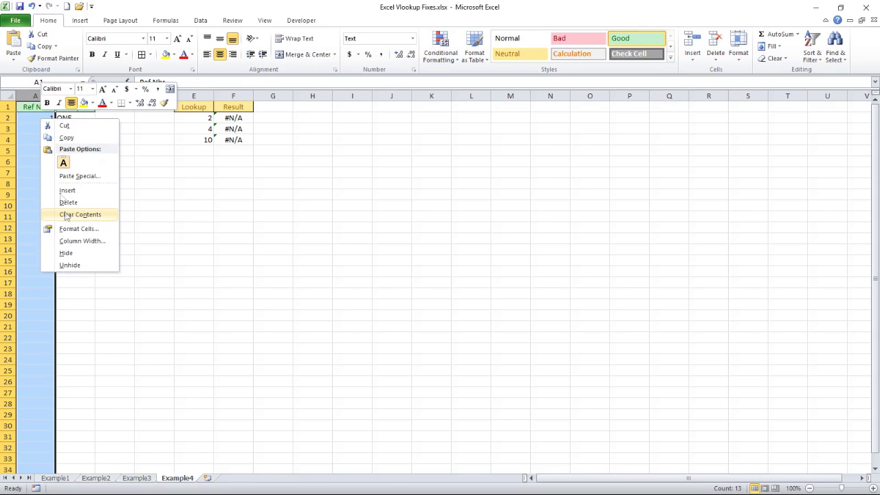
pyautogui.click(77, 228)
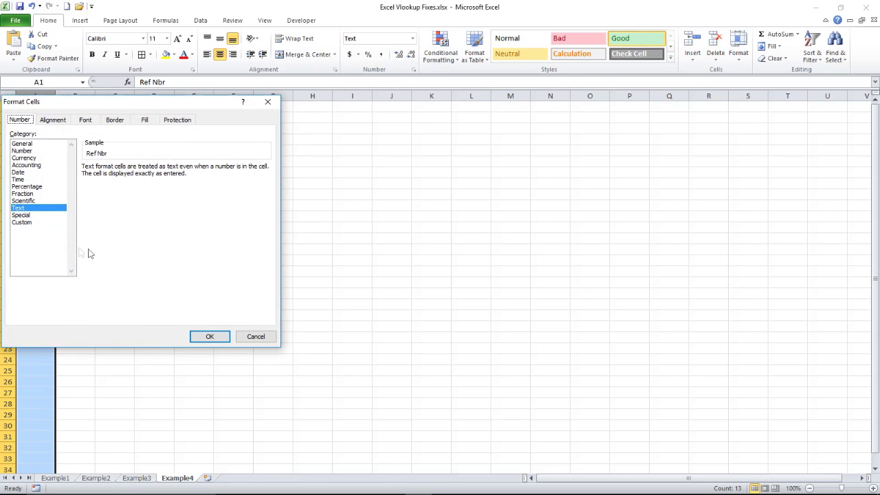
pyautogui.click(209, 336)
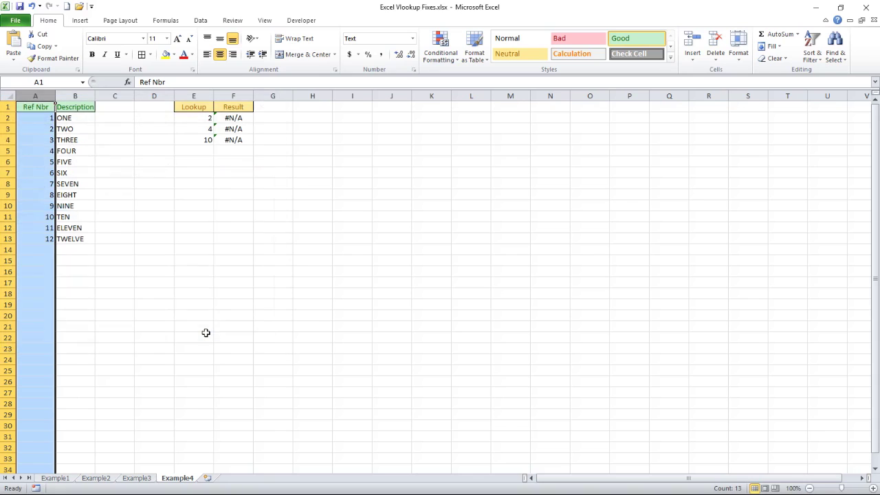
# - Check the Lookup column E's number format in Format Cells
pyautogui.click(204, 94)
pyautogui.rightClick(192, 115)
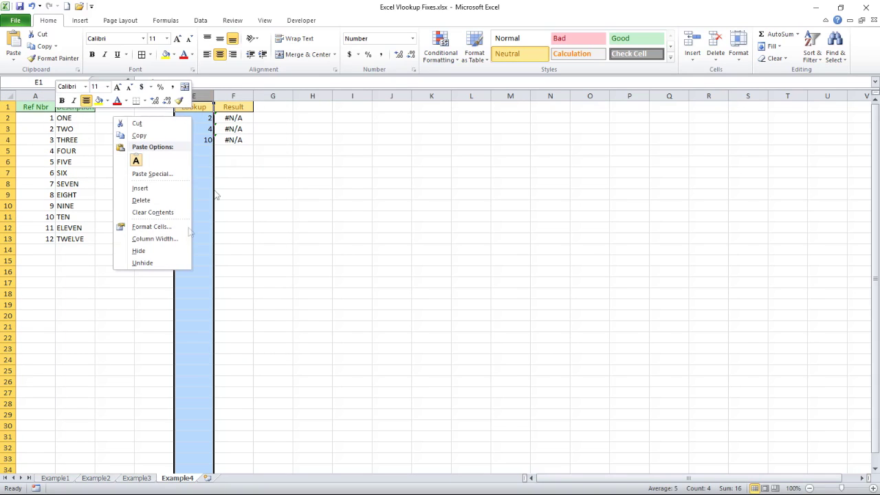
pyautogui.click(155, 227)
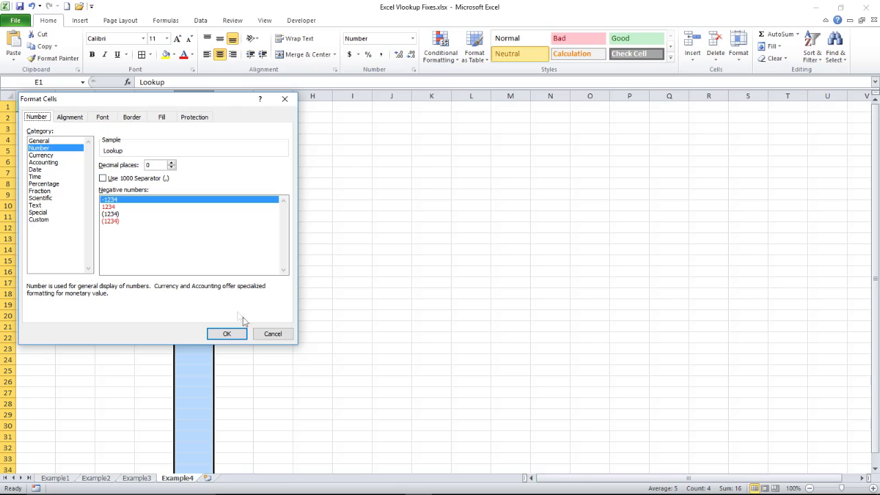
pyautogui.click(273, 333)
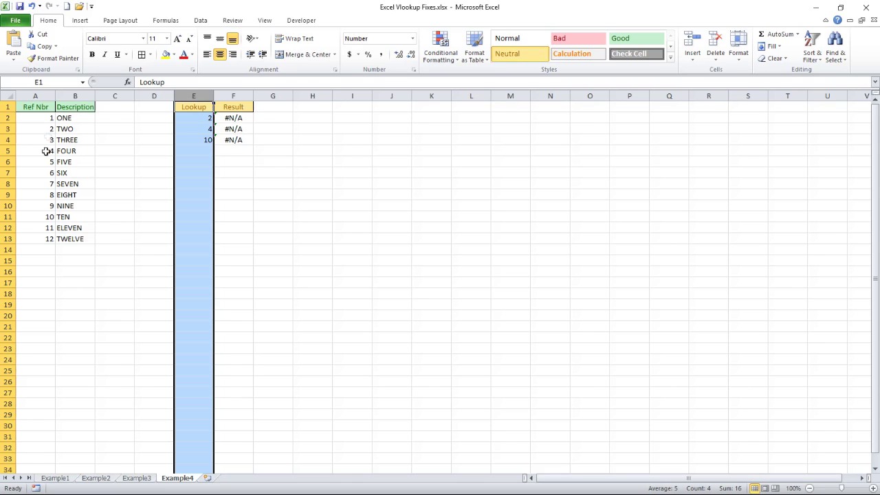
# - Change F2 to =VLOOKUP(TEXT(E2,"#"),A:B,2,FALSE) and fill it down to F4
pyautogui.click(240, 118)
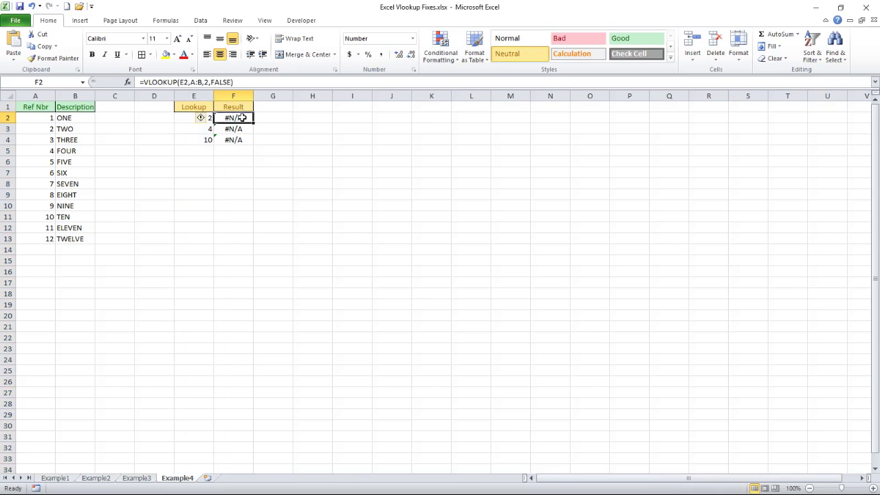
pyautogui.click(180, 82)
pyautogui.write('text')
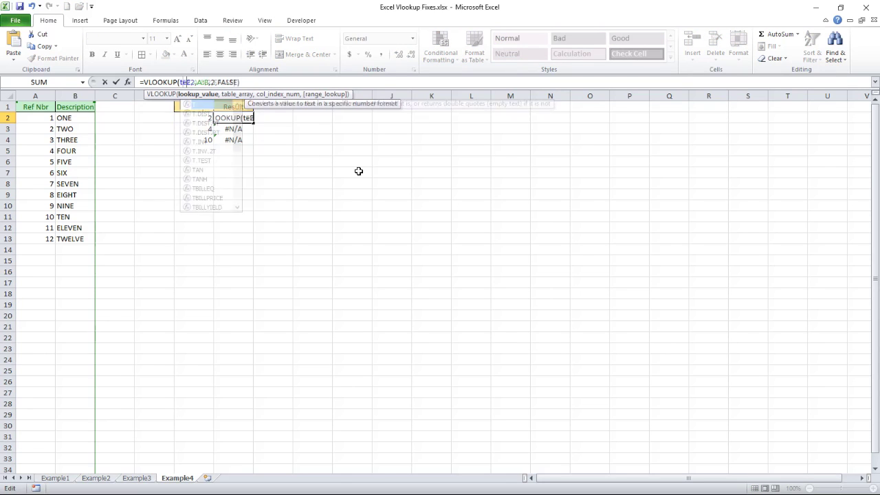
pyautogui.write('(')
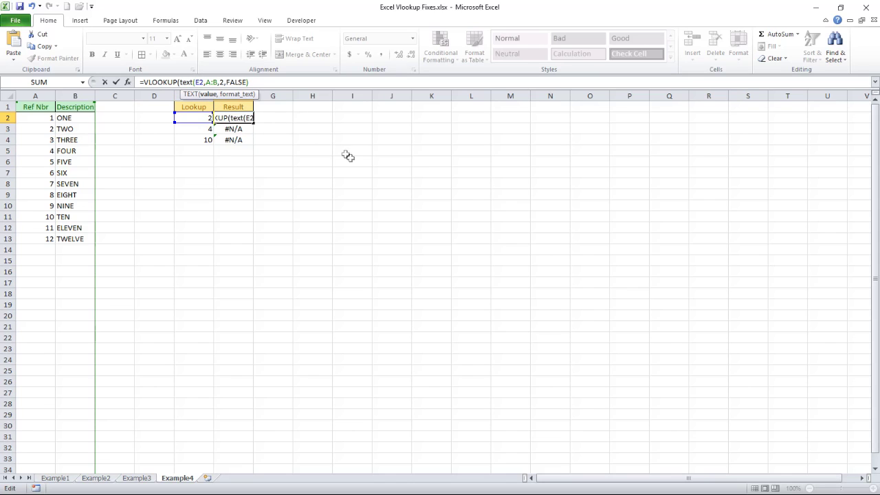
pyautogui.press('Right')
pyautogui.write(',')
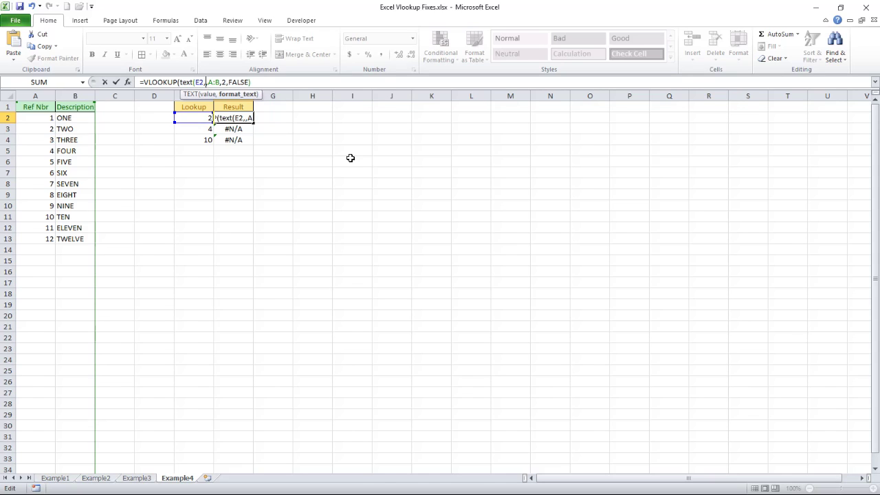
pyautogui.write('"#"')
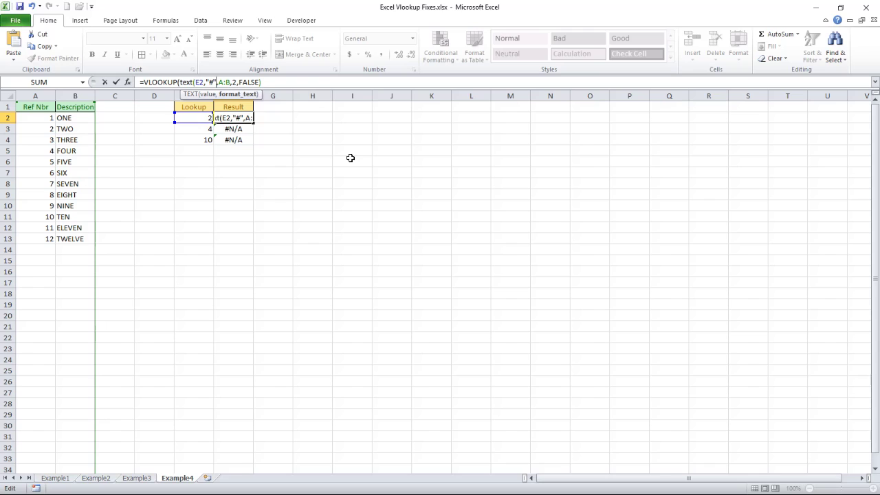
pyautogui.write(')')
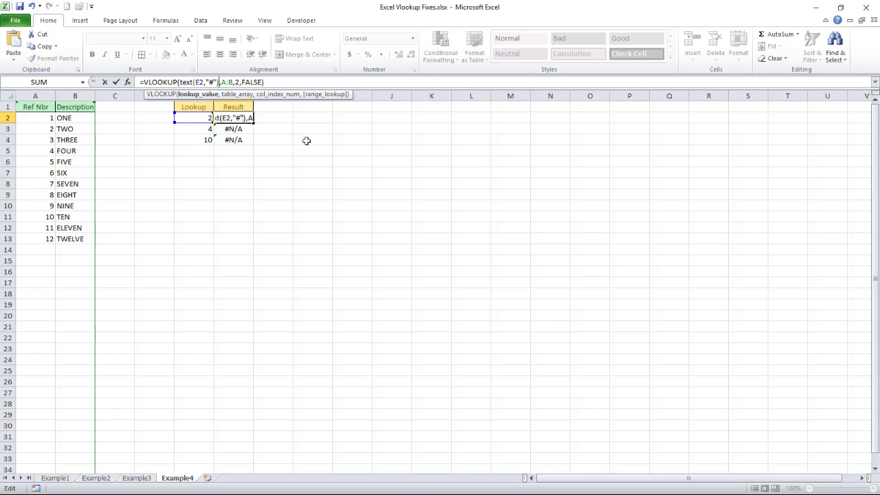
pyautogui.click(116, 82)
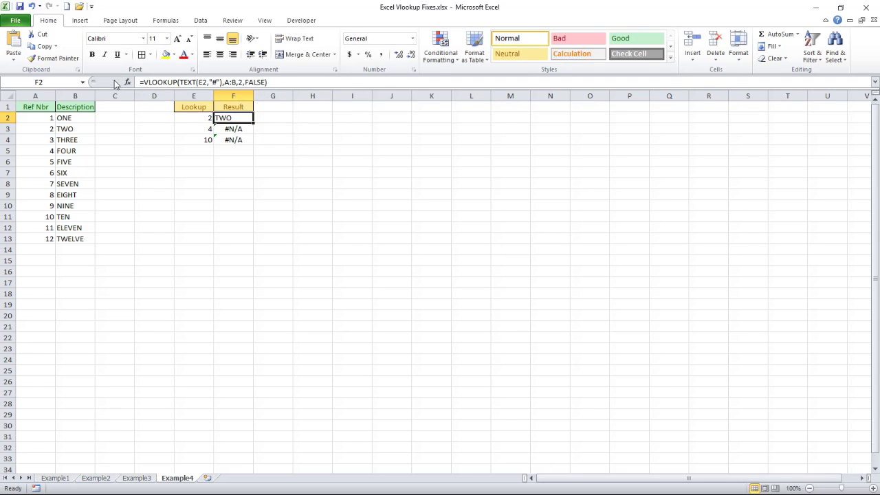
pyautogui.doubleClick(253, 121)
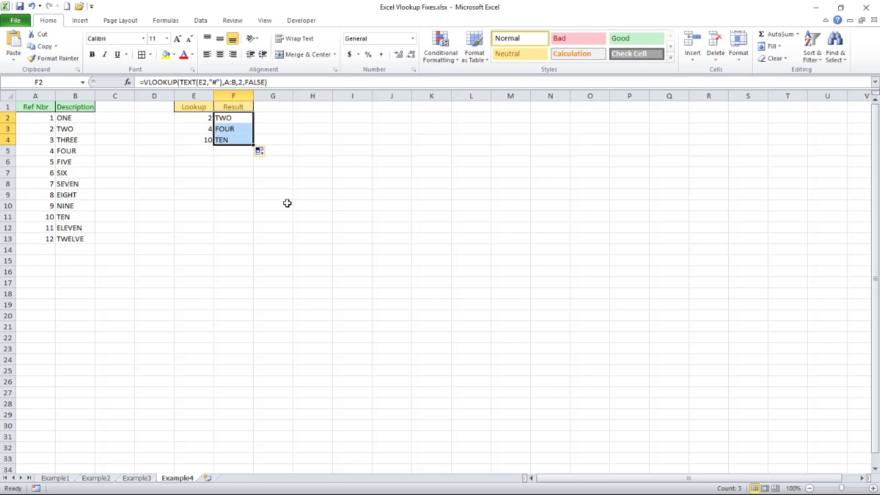
pyautogui.click(230, 184)
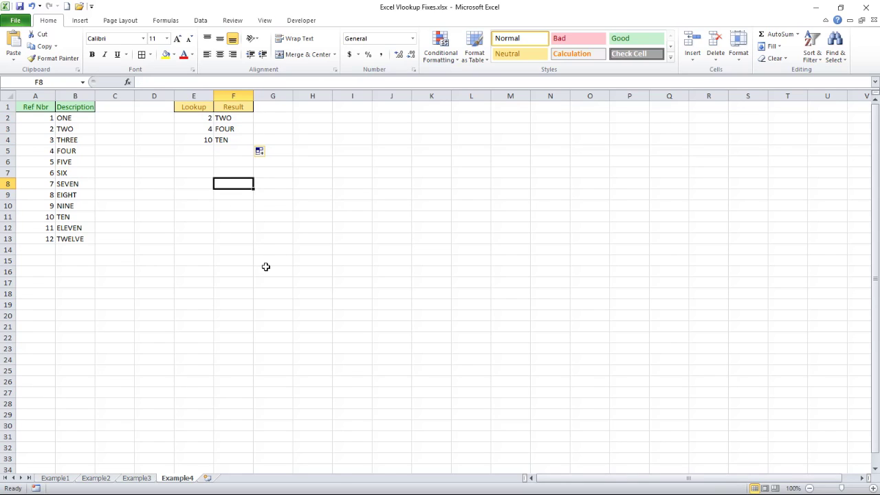